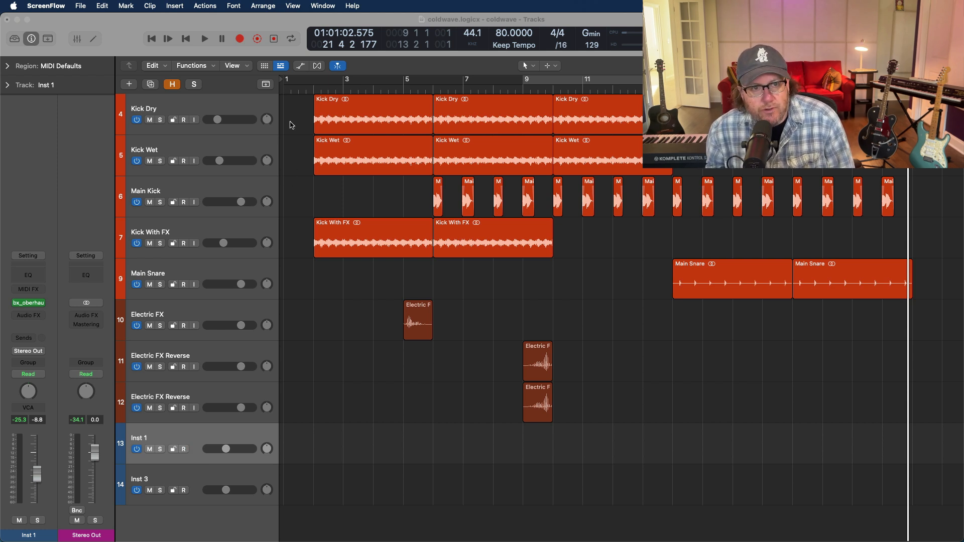
# - Return the playhead to bar 1 and review the Kick Dry, Kick With FX and Main Snare tracks
pyautogui.click(290, 91)
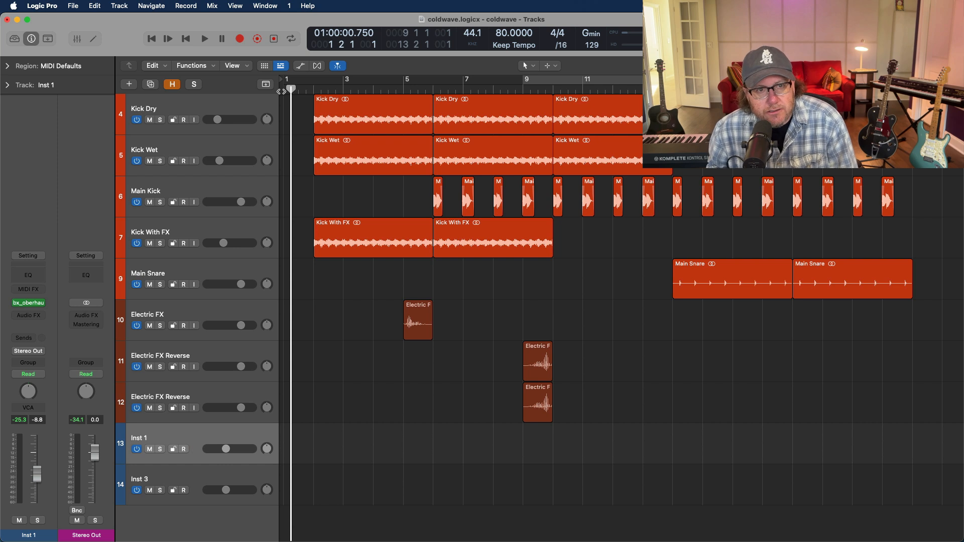
pyautogui.click(284, 90)
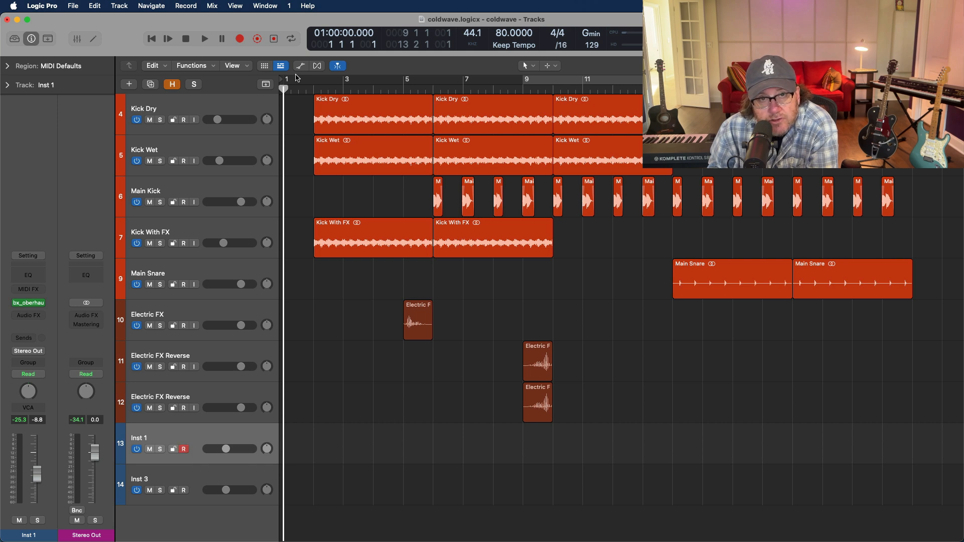
pyautogui.click(235, 108)
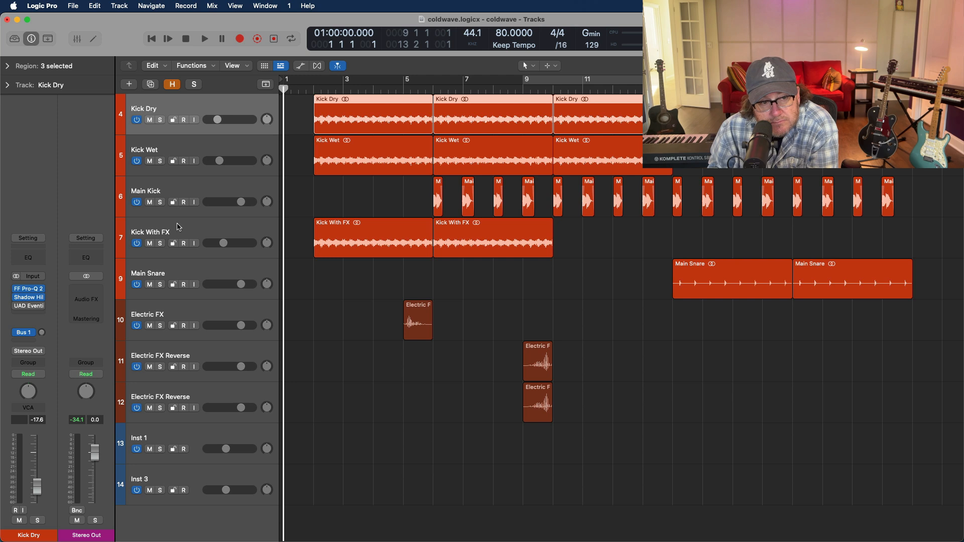
pyautogui.click(176, 234)
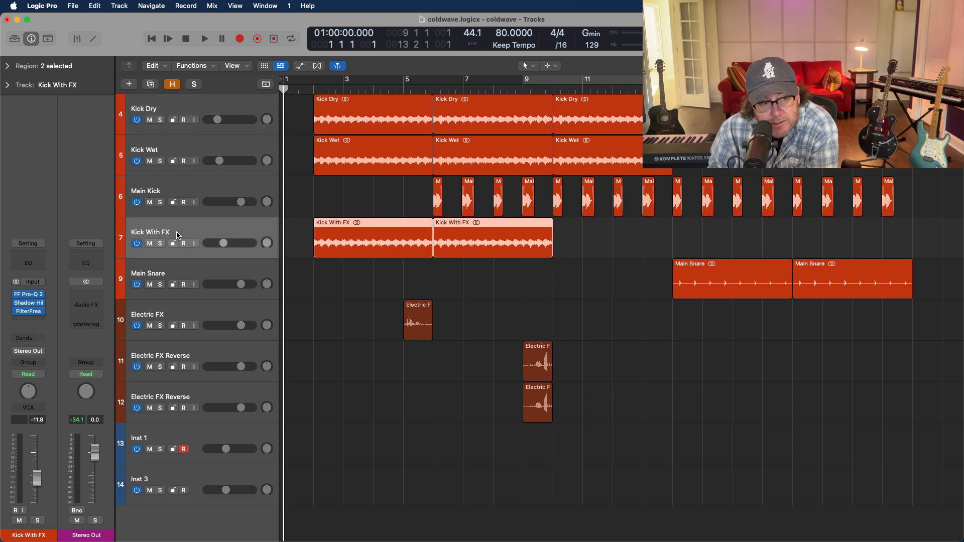
pyautogui.click(191, 277)
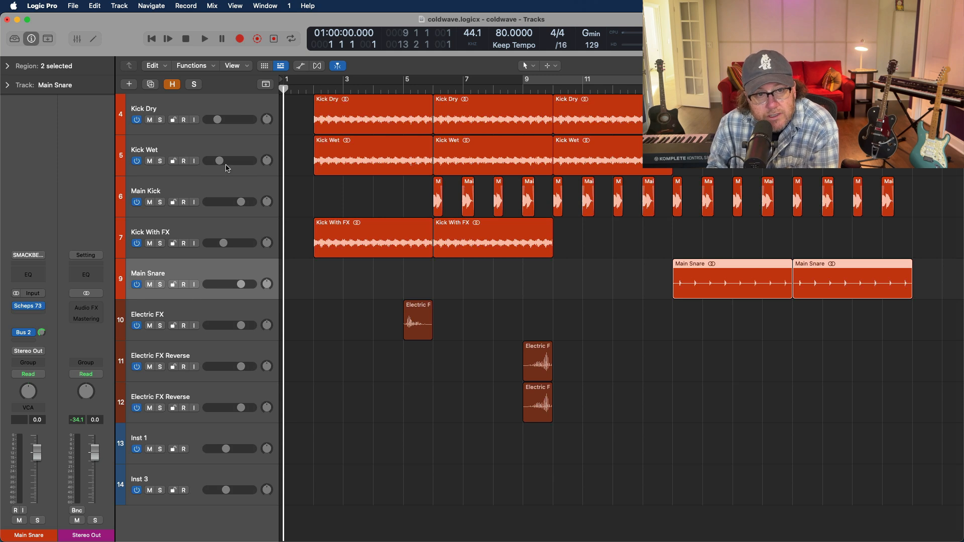
# - Solo the Kick Dry track and place the playhead at bar 2, where its first region starts
pyautogui.click(229, 109)
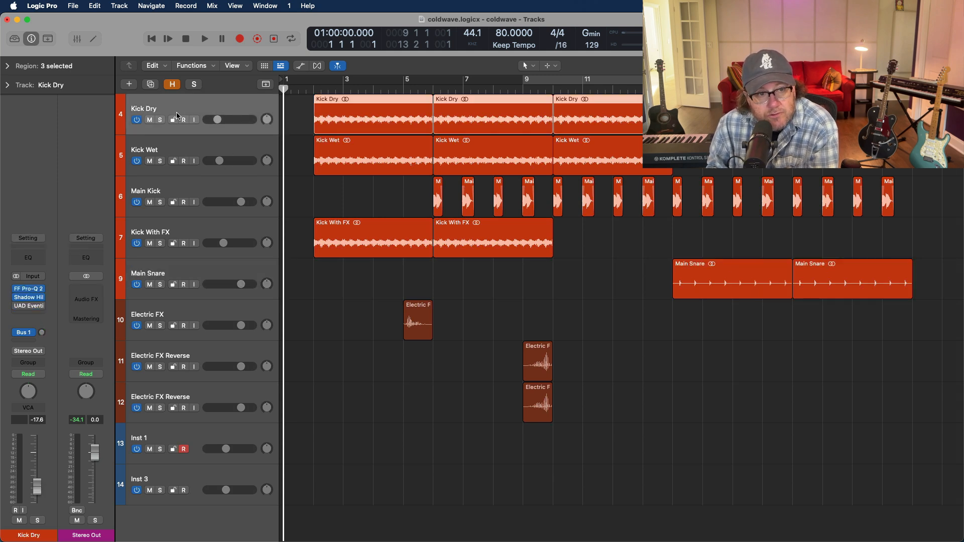
pyautogui.click(161, 120)
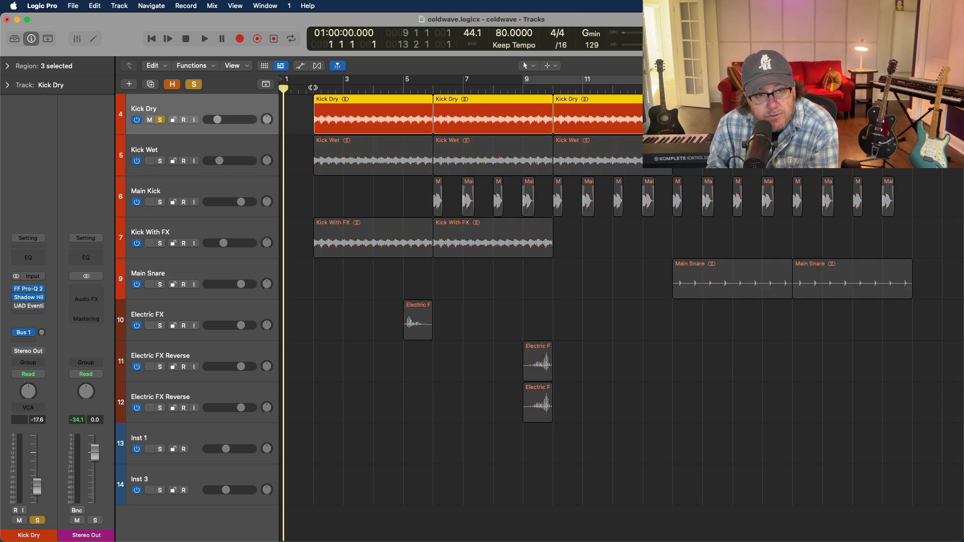
pyautogui.click(312, 88)
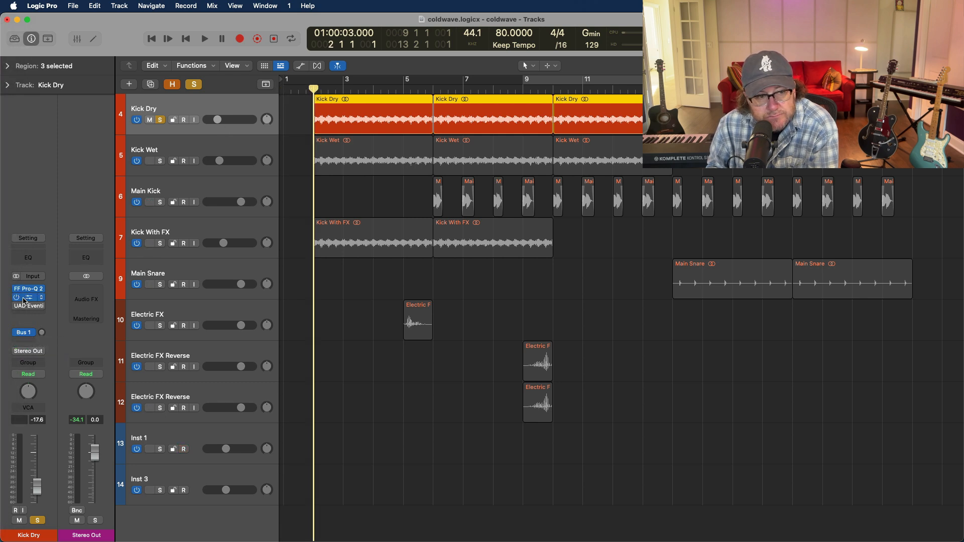
# - Bypass the FF Pro-Q 2 and Shadow Hills inserts on Kick Dry and listen to the unprocessed kick
pyautogui.click(18, 289)
pyautogui.click(16, 298)
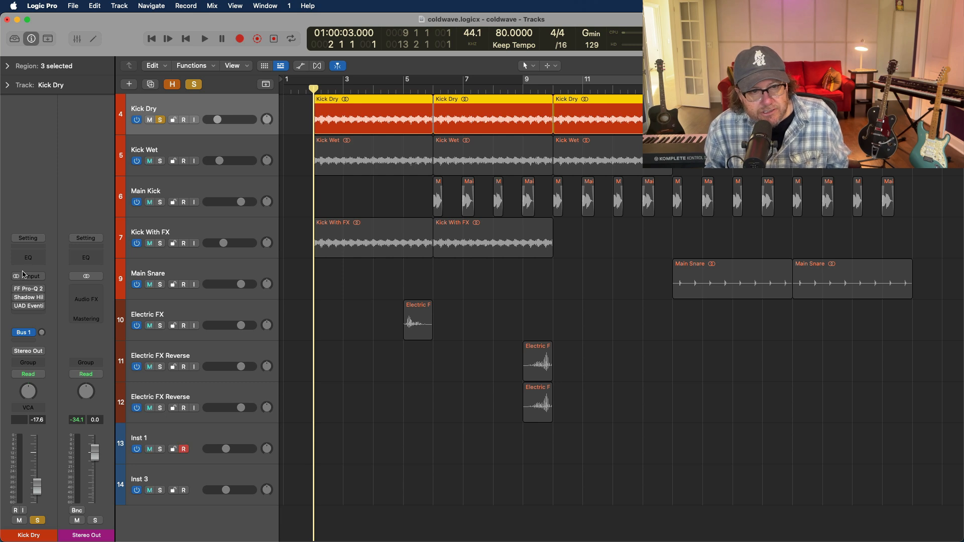
pyautogui.press('space')
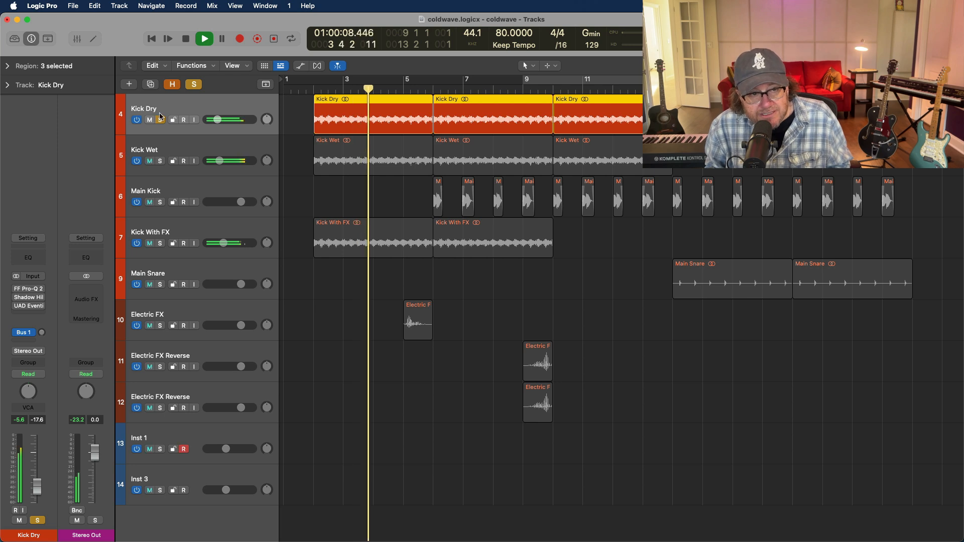
pyautogui.press('space')
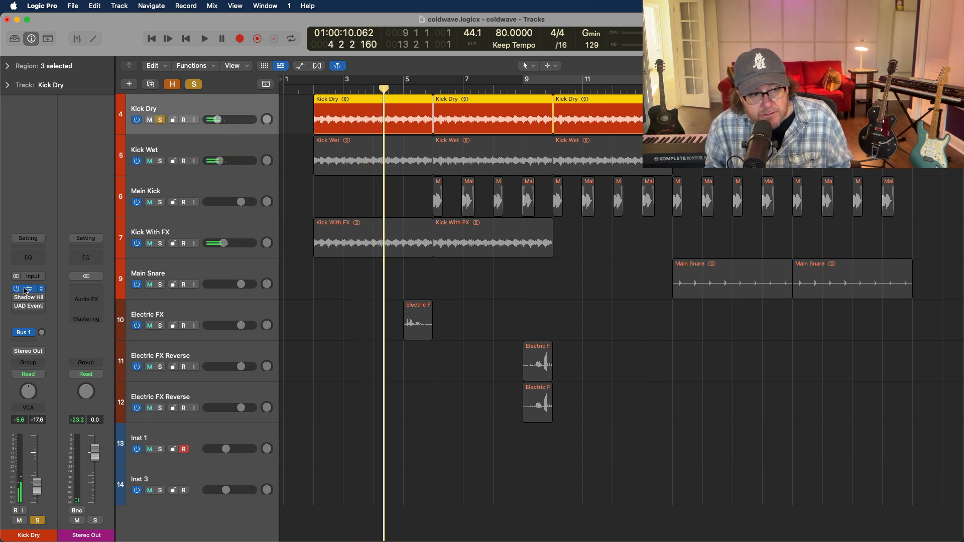
# - Re-enable and inspect Kick Dry's FF Pro-Q 2 EQ and Shadow Hills Mastering Compressor, including the compressor's transformer selector
pyautogui.click(26, 291)
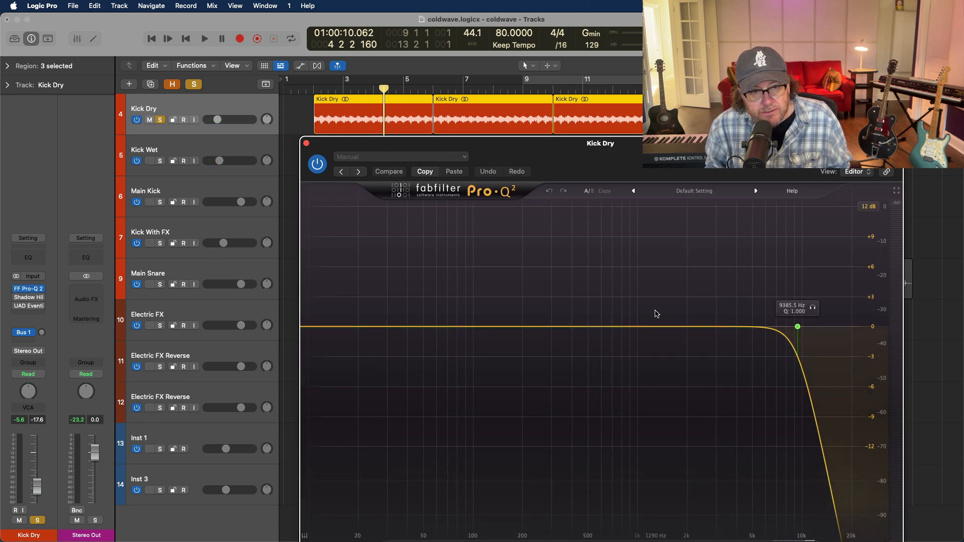
pyautogui.click(306, 143)
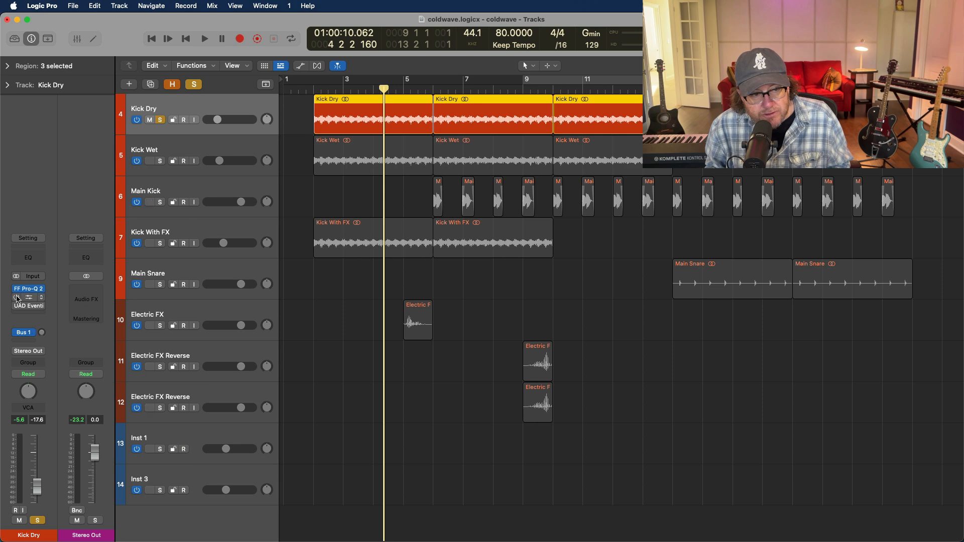
pyautogui.click(28, 299)
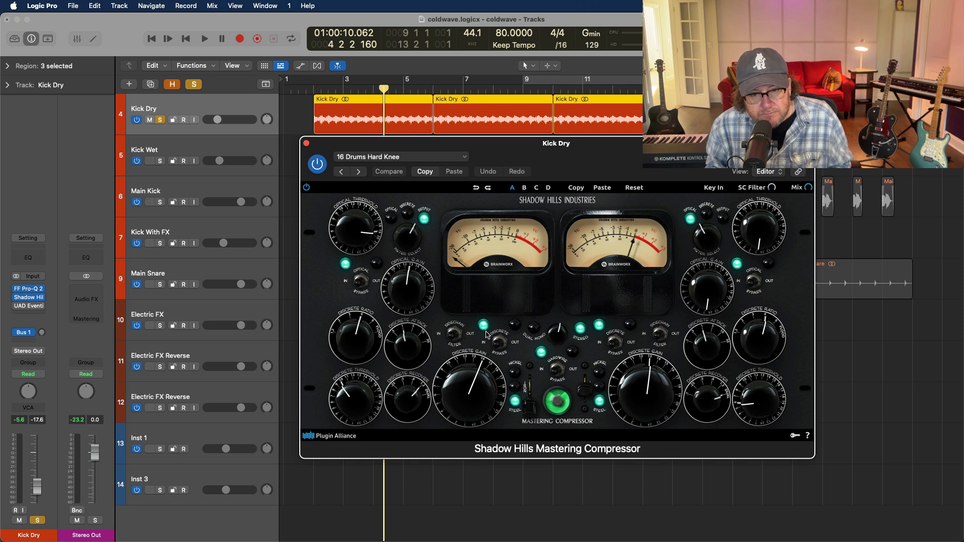
pyautogui.click(520, 380)
pyautogui.click(516, 402)
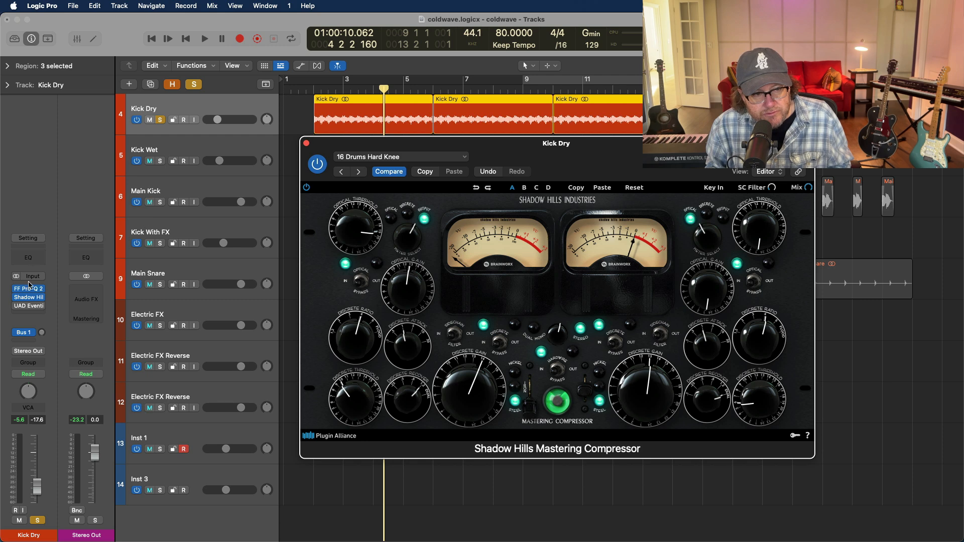
# - Compare the soloed Kick Dry with the Shadow Hills compressor bypassed and re-enabled during playback, and close the plug-in window
pyautogui.click(15, 298)
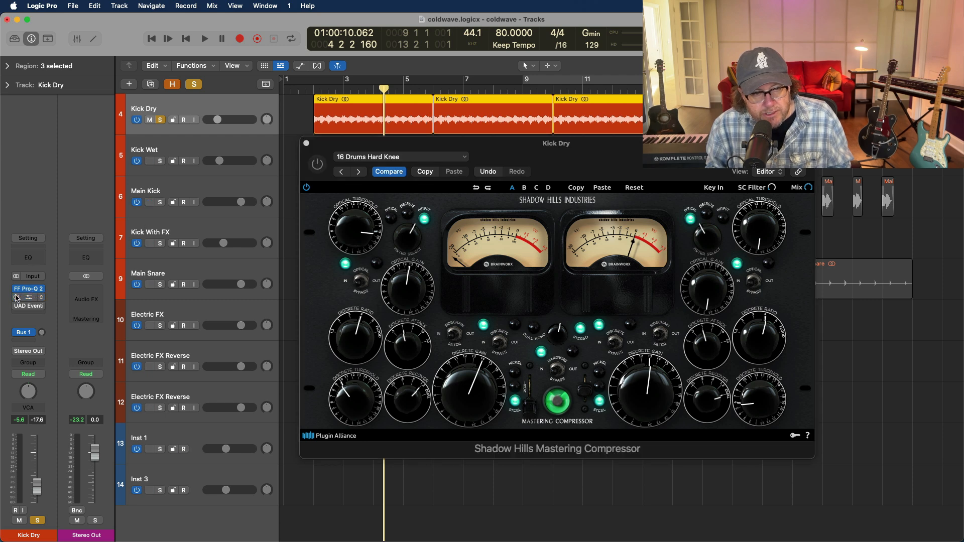
pyautogui.press('space')
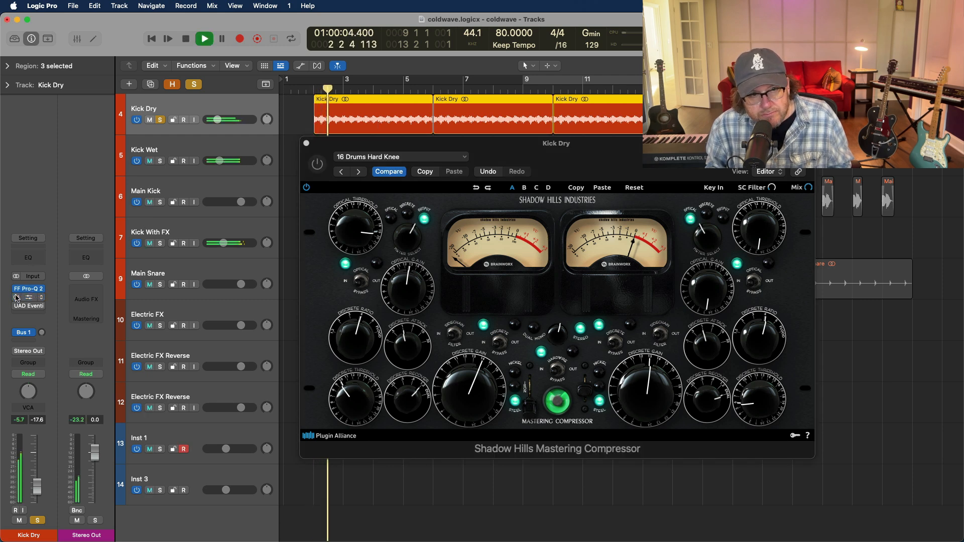
pyautogui.click(15, 298)
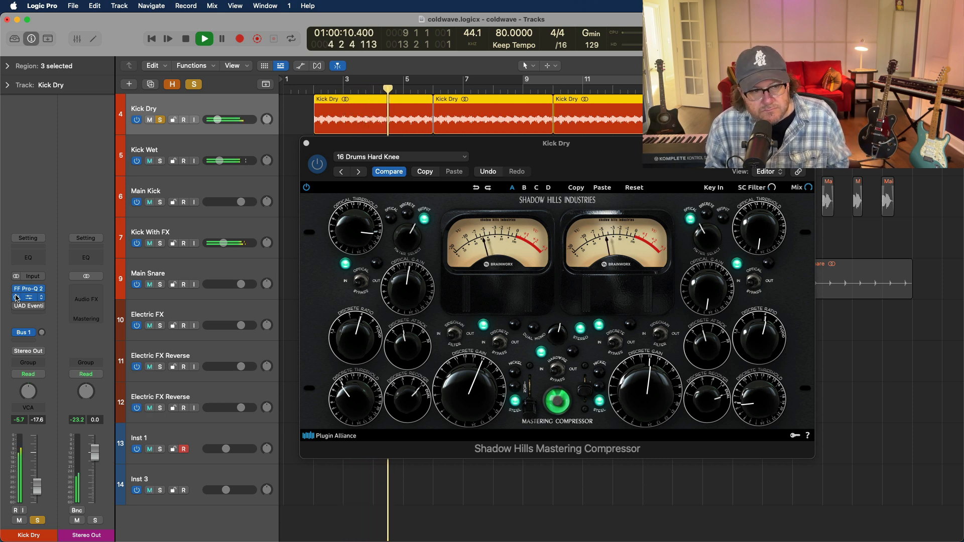
pyautogui.press('space')
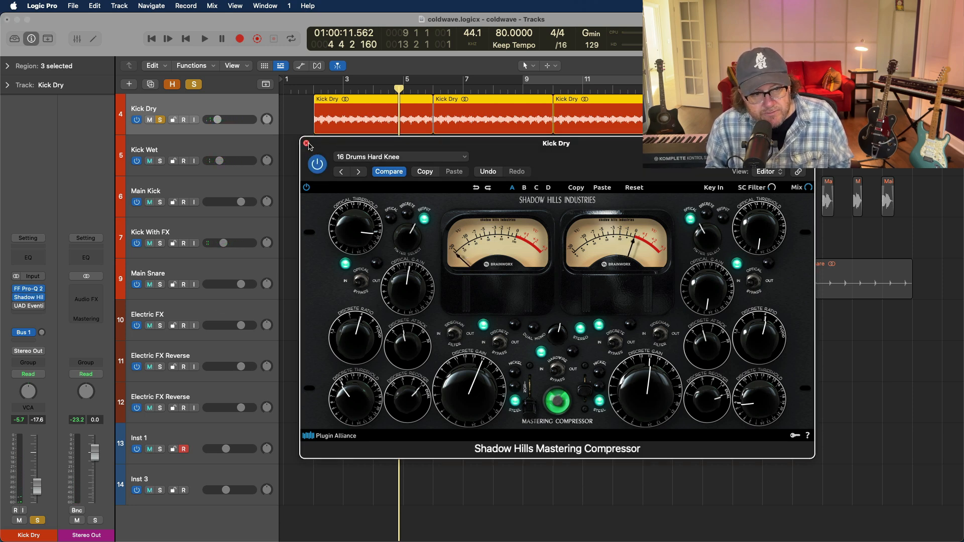
pyautogui.click(307, 144)
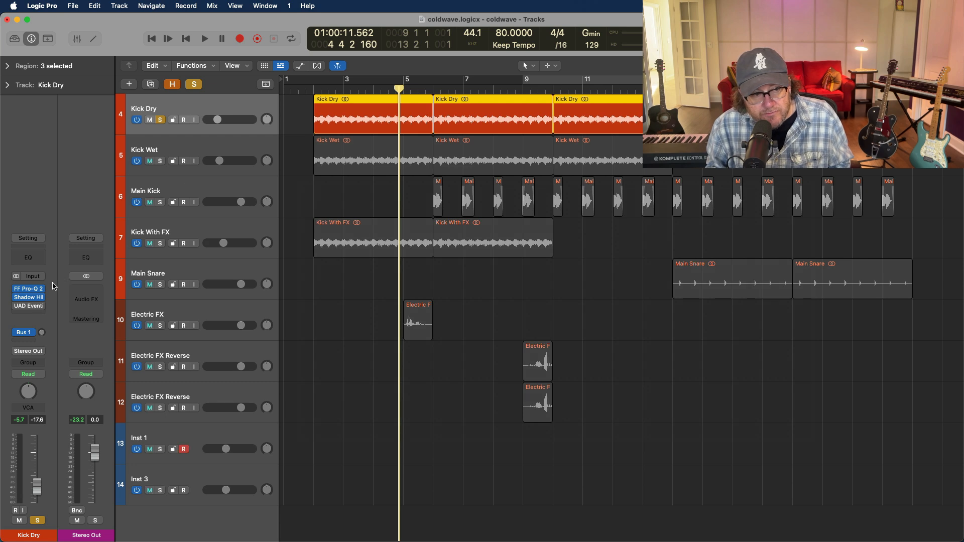
# - Unsolo Kick Dry and audition the GW PianoCentric plug-in with its Radio Head preset on the Kick Wet track
pyautogui.moveTo(27, 307)
pyautogui.click(173, 154)
pyautogui.click(161, 120)
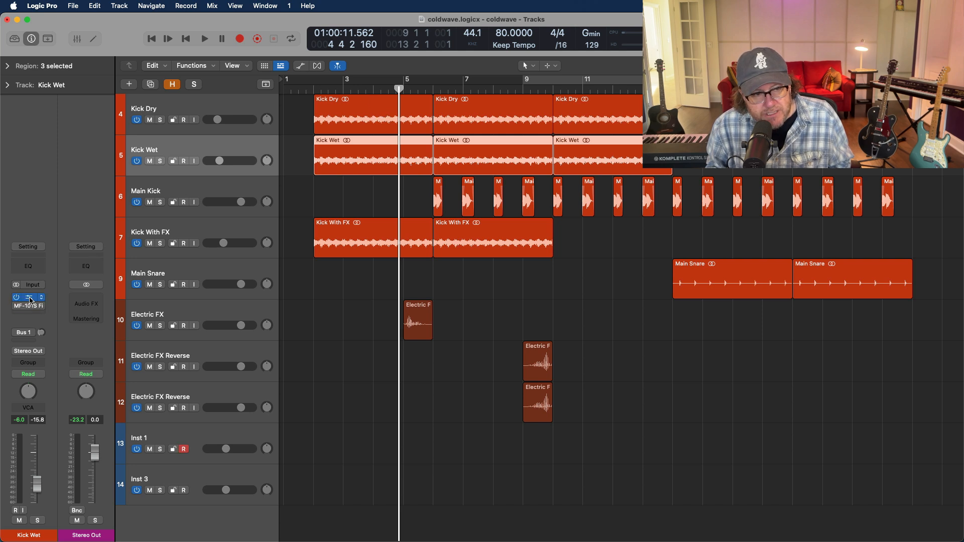
pyautogui.click(28, 297)
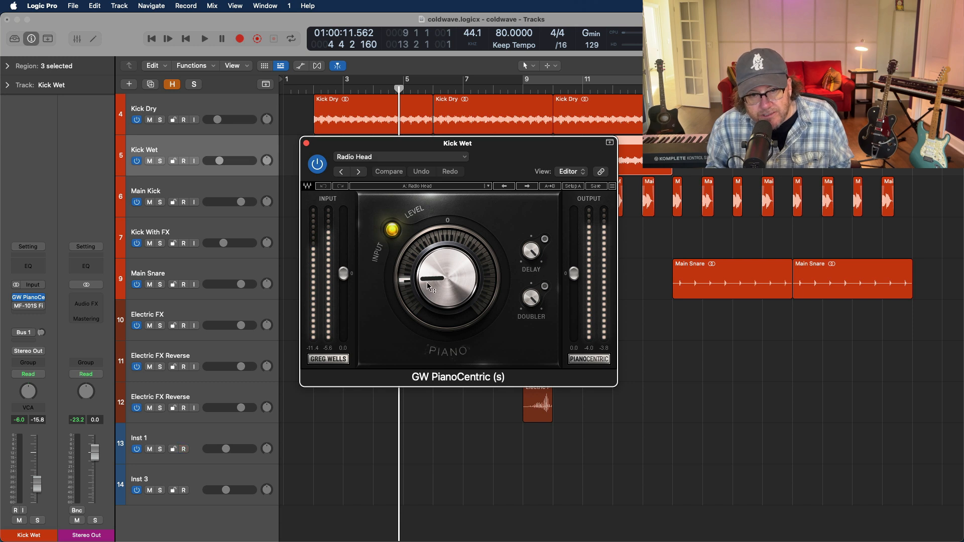
pyautogui.moveTo(427, 301)
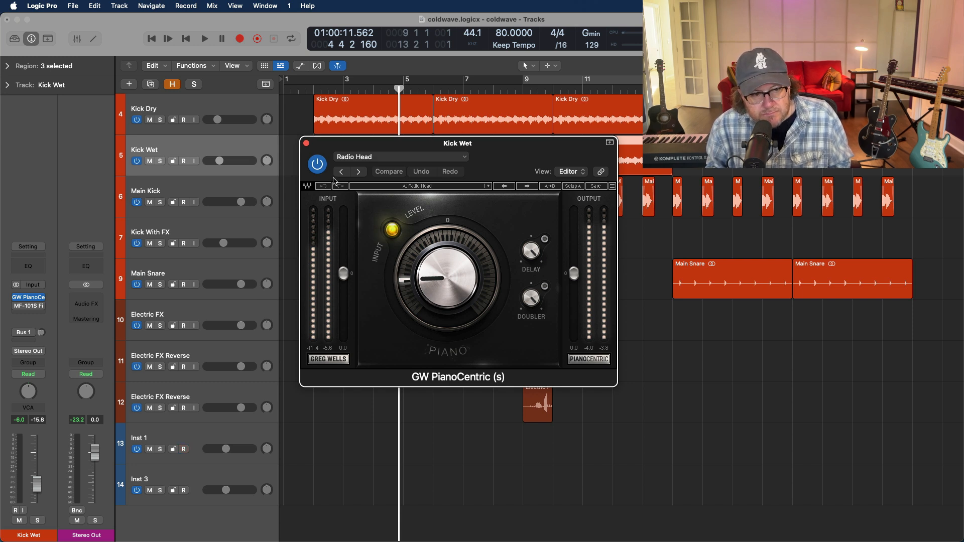
pyautogui.press('space')
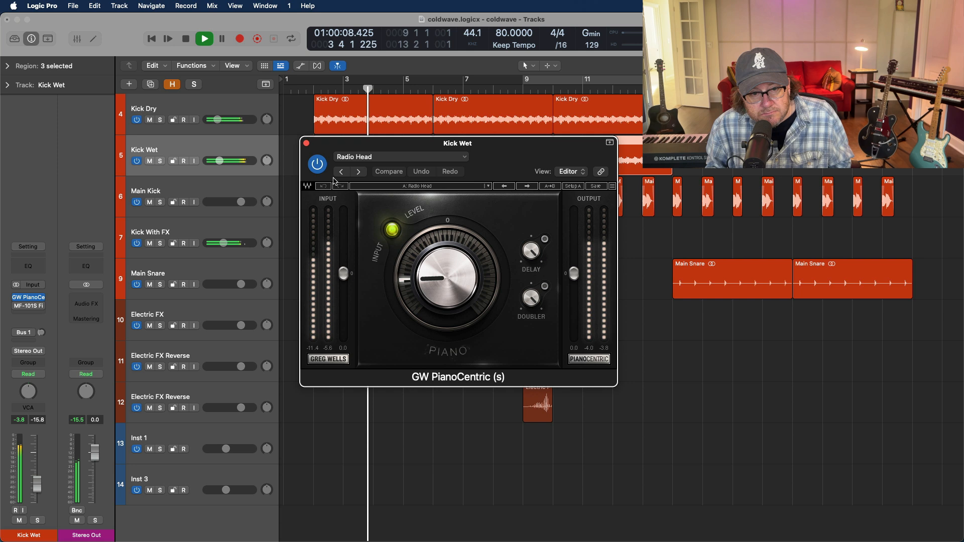
pyautogui.press('space')
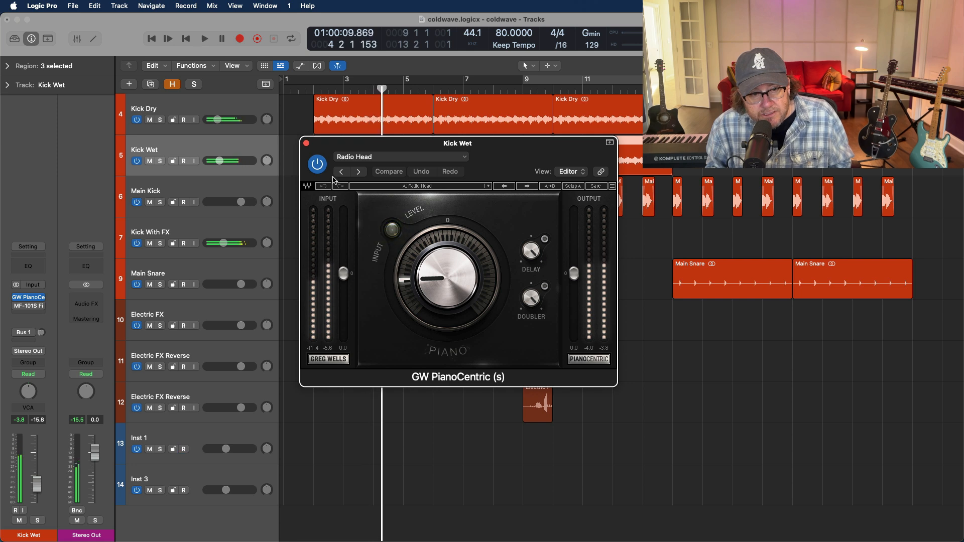
# - Open the MF-101S Filter on the Kick Wet track and start playback to hear it
pyautogui.moveTo(31, 311)
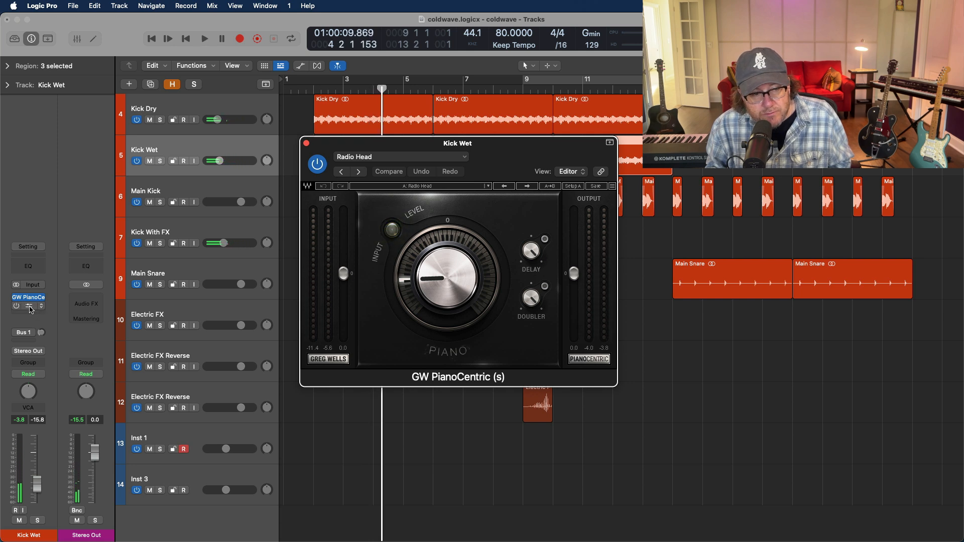
pyautogui.click(30, 310)
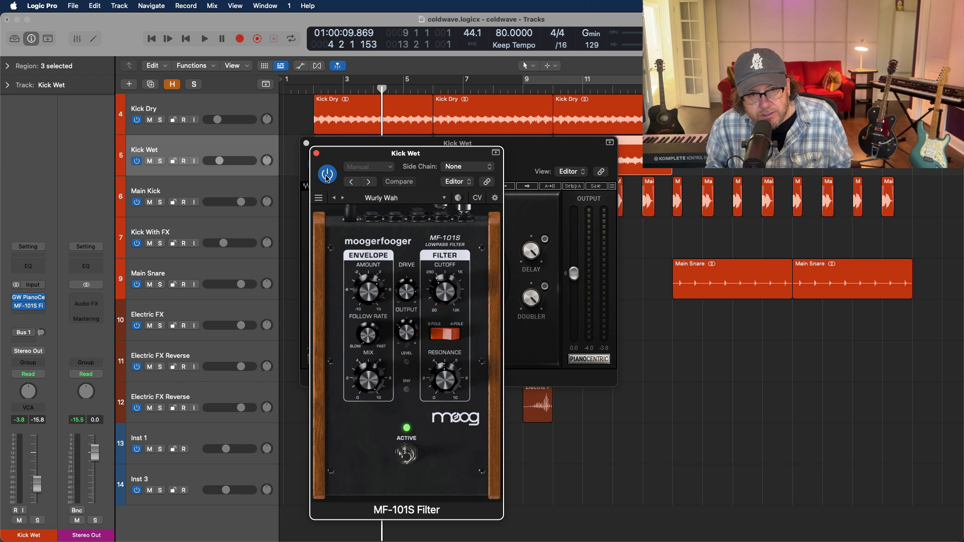
pyautogui.press('space')
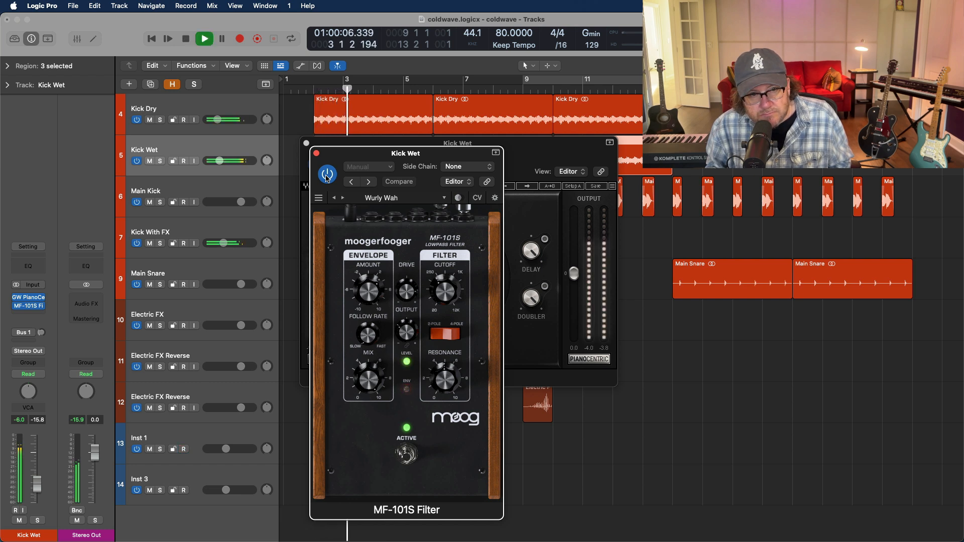
# - Solo Kick Dry and Kick Wet together to hear the blend, close both Kick Wet plug-in windows and stop playback
pyautogui.click(160, 119)
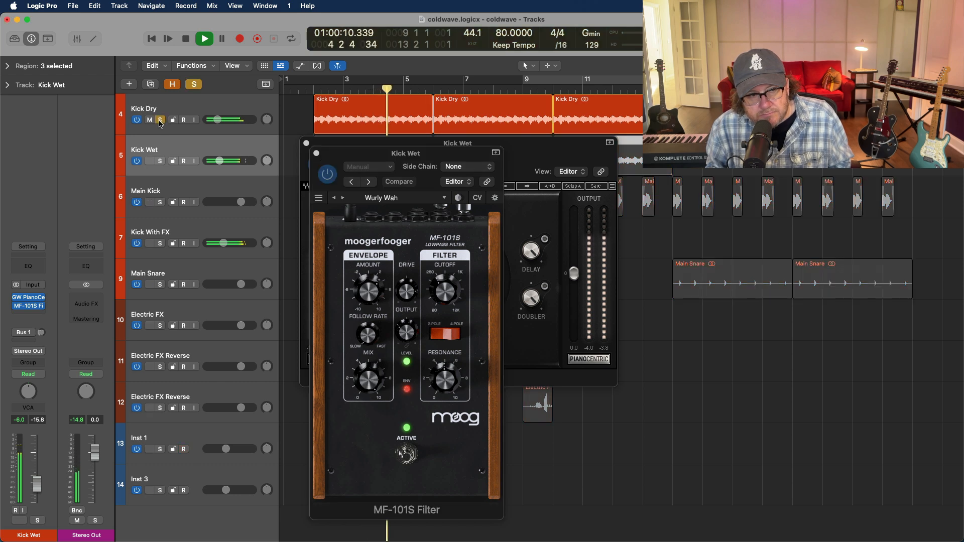
pyautogui.click(160, 161)
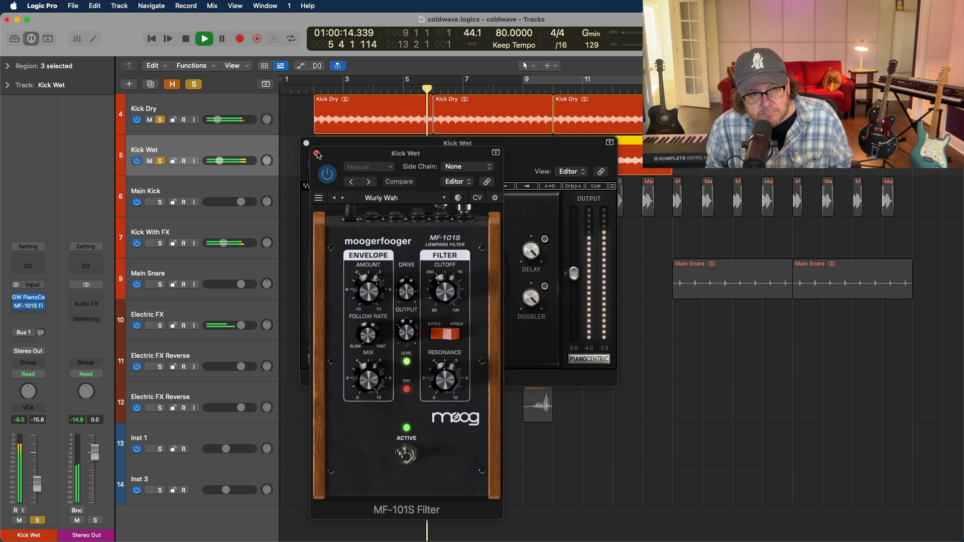
pyautogui.click(317, 153)
pyautogui.click(307, 144)
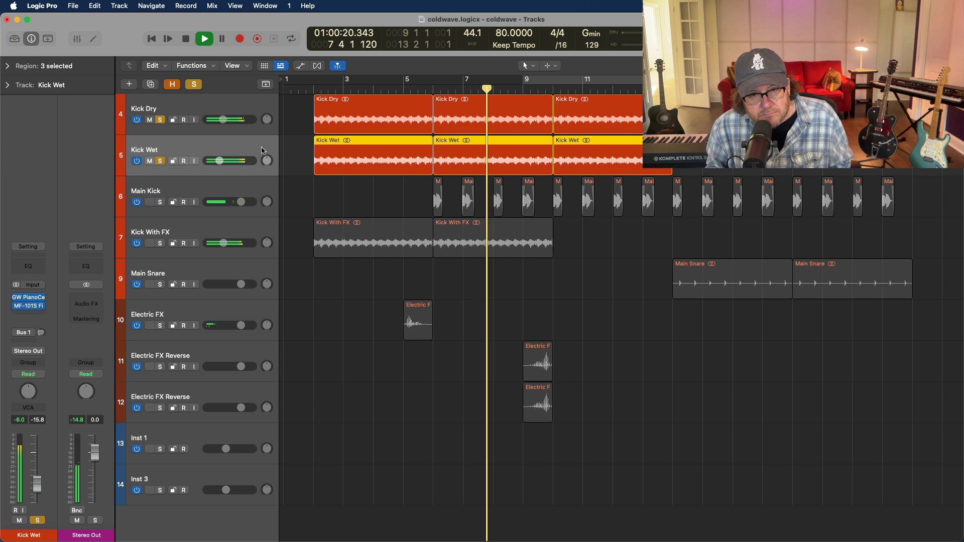
pyautogui.press('space')
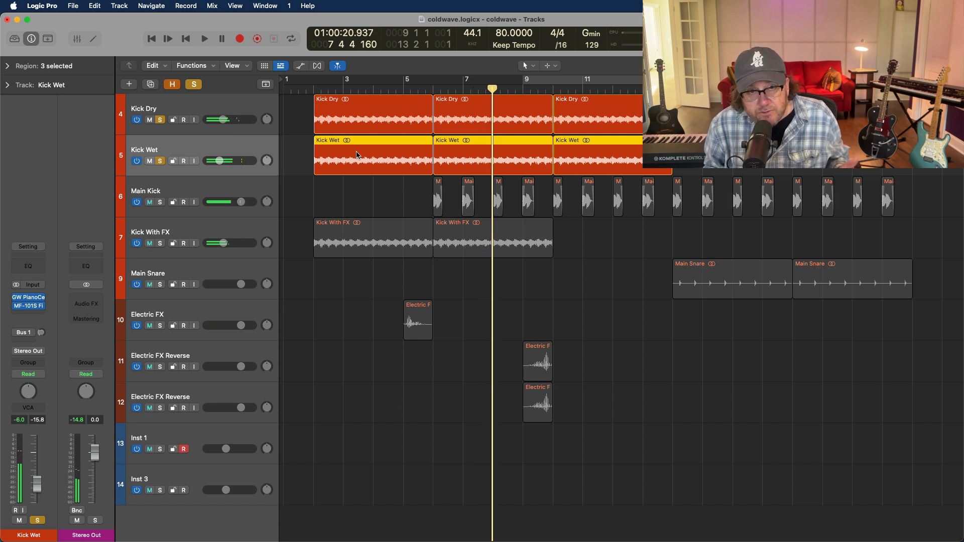
# - Turn off solo on the Kick Dry and Kick Wet tracks and select the Main Kick track
pyautogui.click(356, 236)
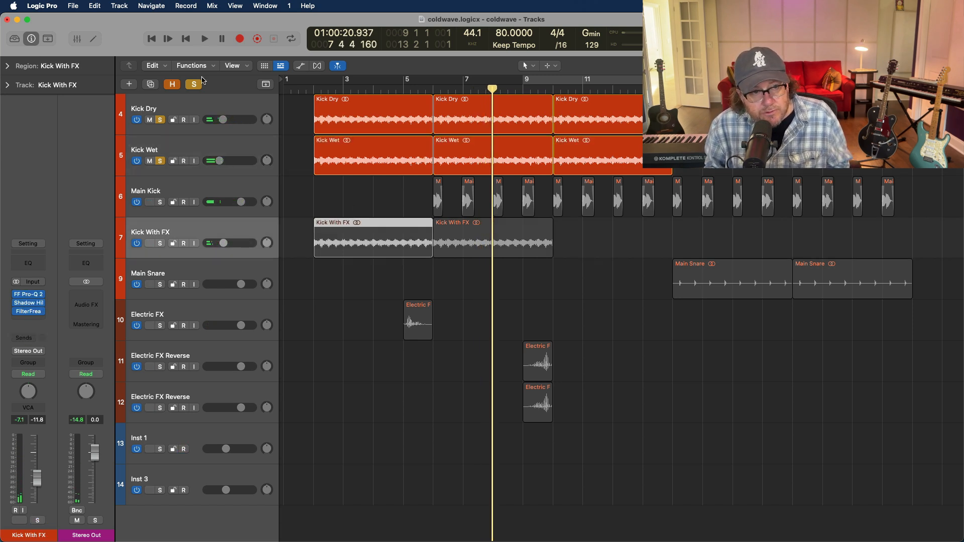
pyautogui.click(160, 119)
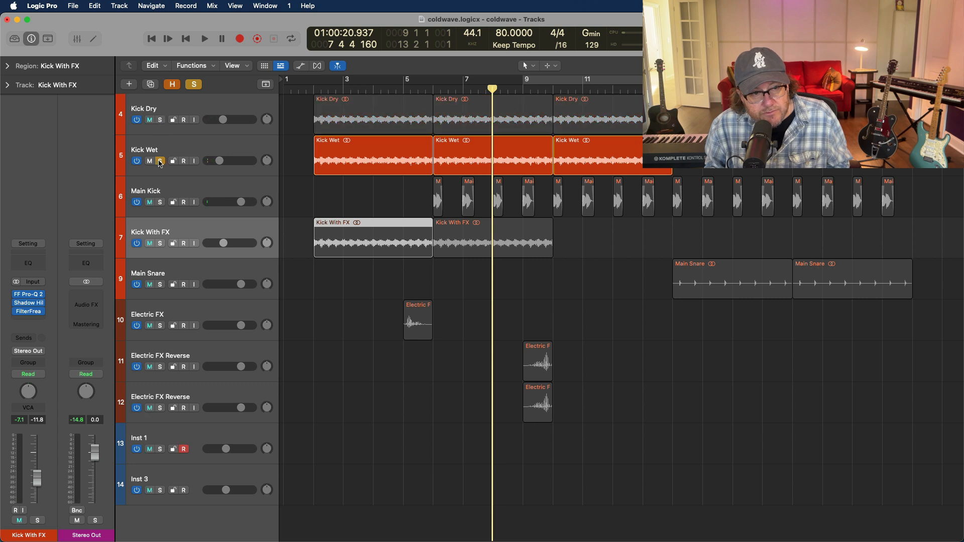
pyautogui.click(160, 160)
pyautogui.click(165, 193)
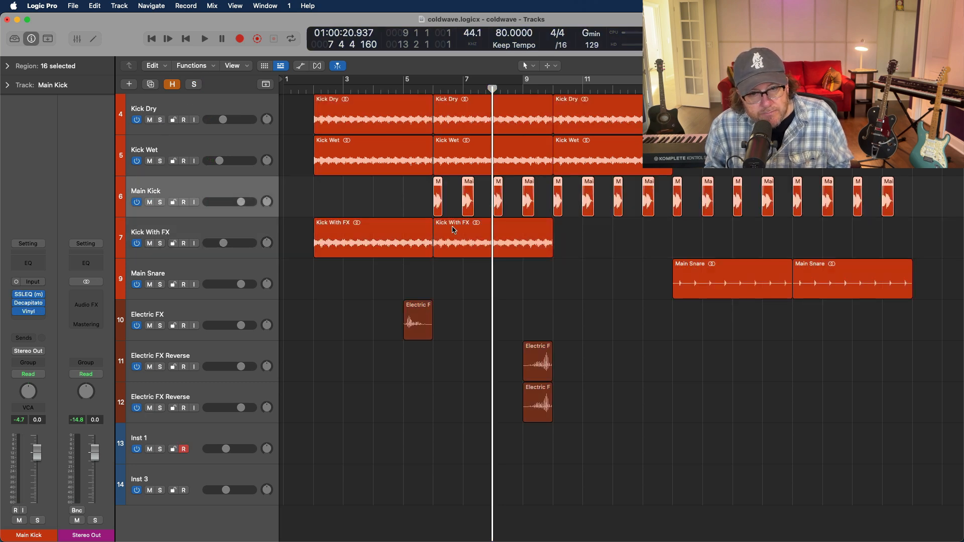
# - Open the SSLEQ plug-in on the Main Kick track, look over its EQ settings and close it
pyautogui.click(370, 215)
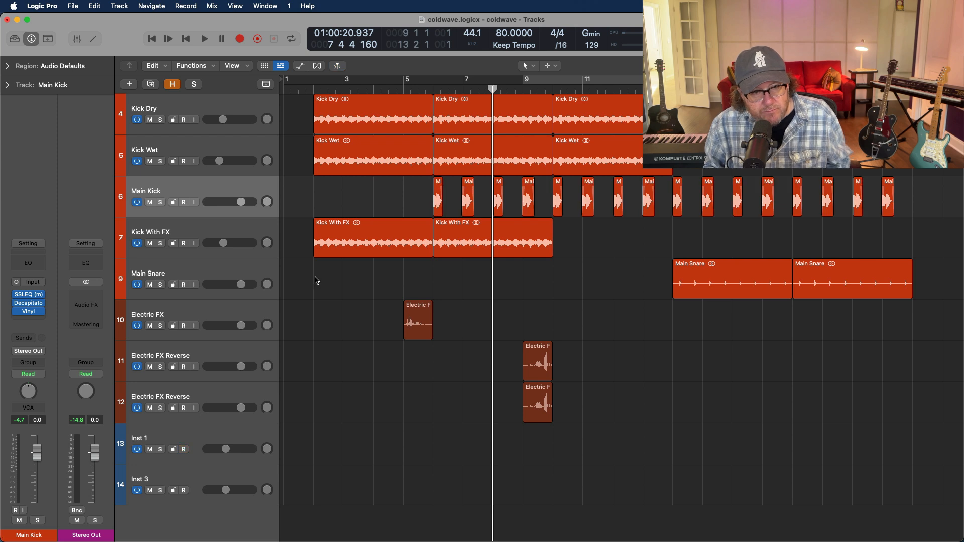
pyautogui.click(28, 296)
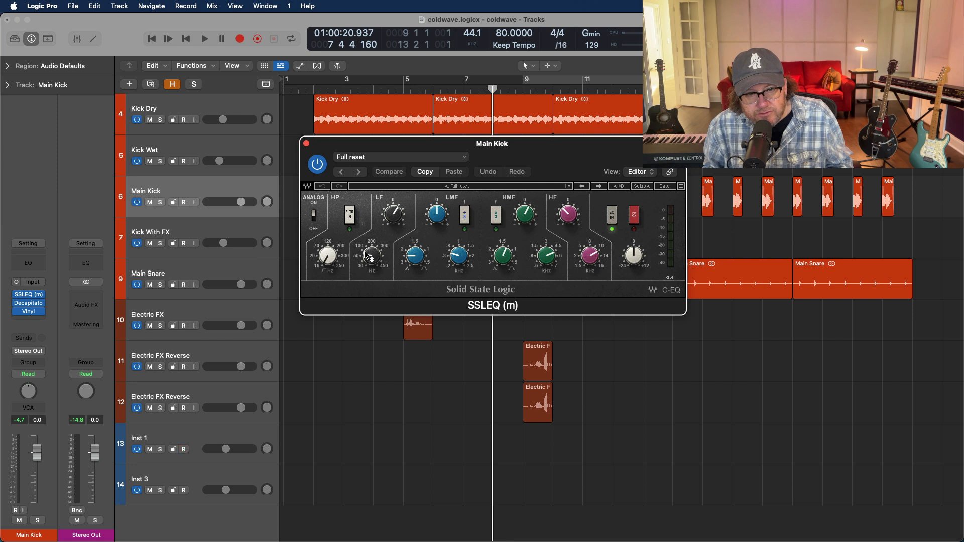
pyautogui.click(307, 144)
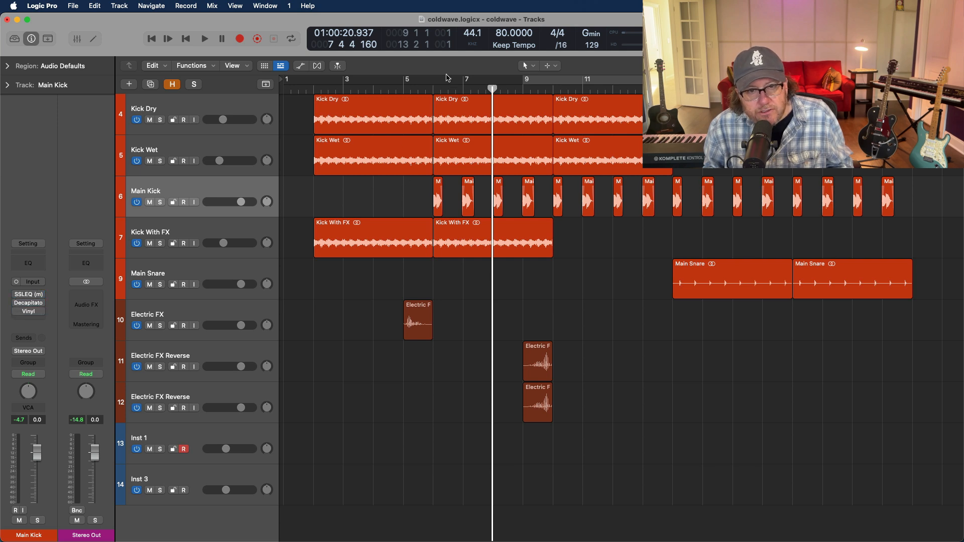
# - Solo the Main Kick track and play it from bar 6 to hear it without its effects
pyautogui.click(434, 88)
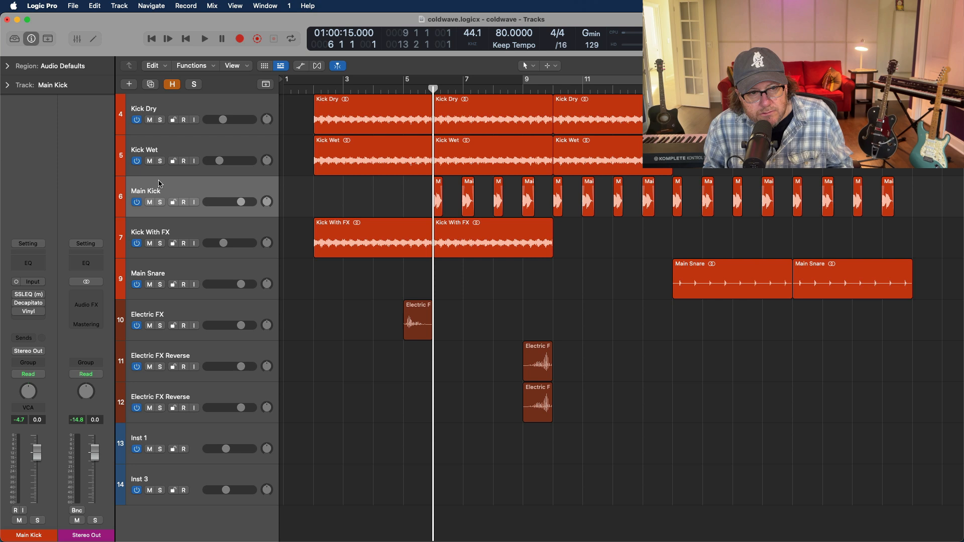
pyautogui.click(161, 203)
pyautogui.press('space')
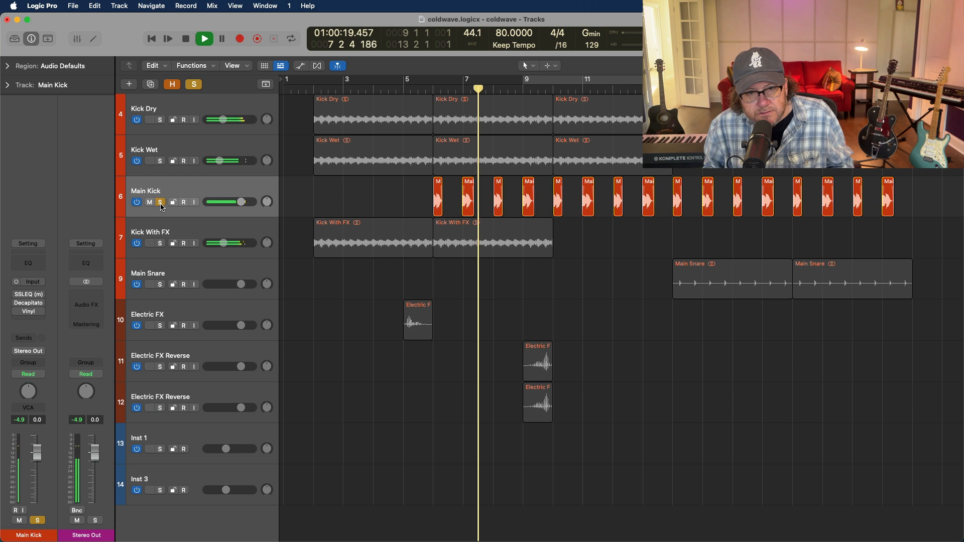
pyautogui.press('space')
# - Turn on the SSLEQ plug-in on Main Kick and play the track to hear the EQ
pyautogui.moveTo(14, 296)
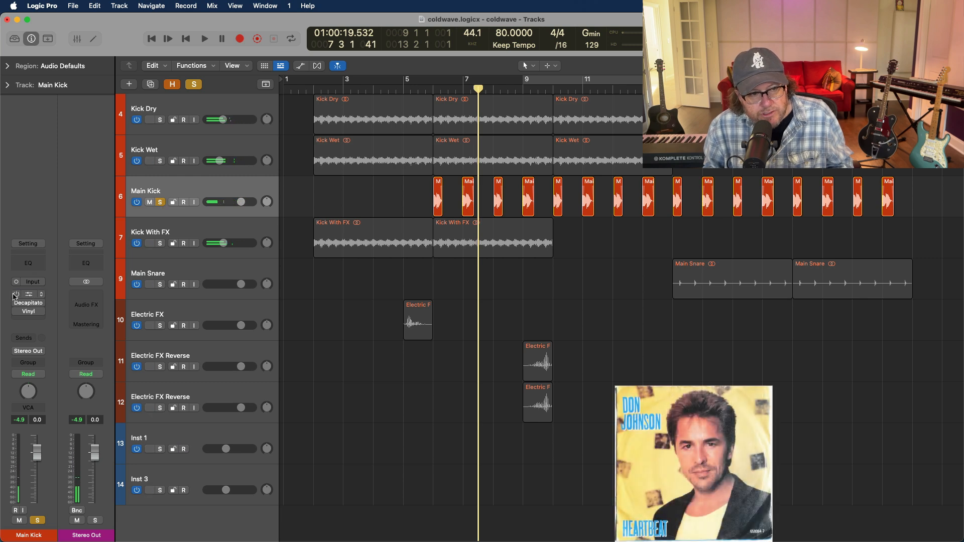
pyautogui.press('space')
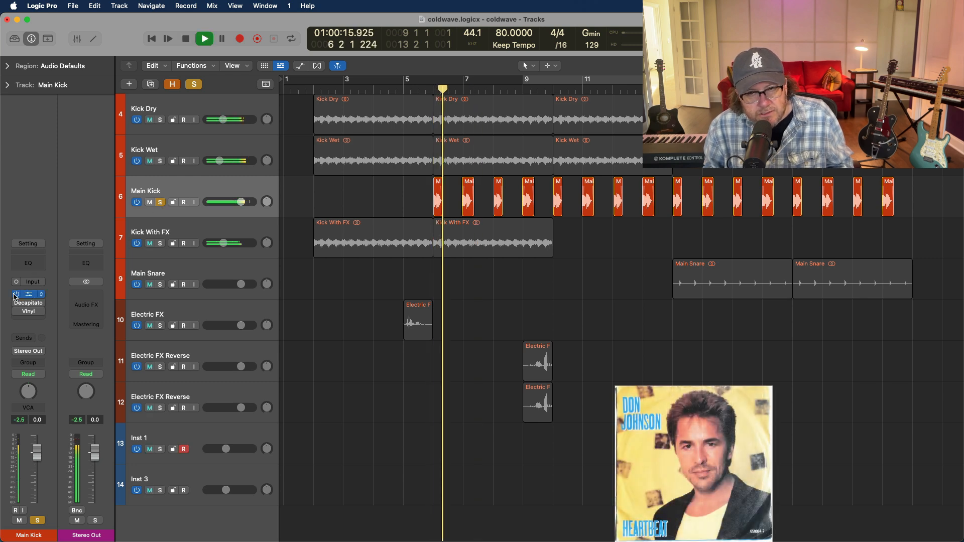
pyautogui.press('space')
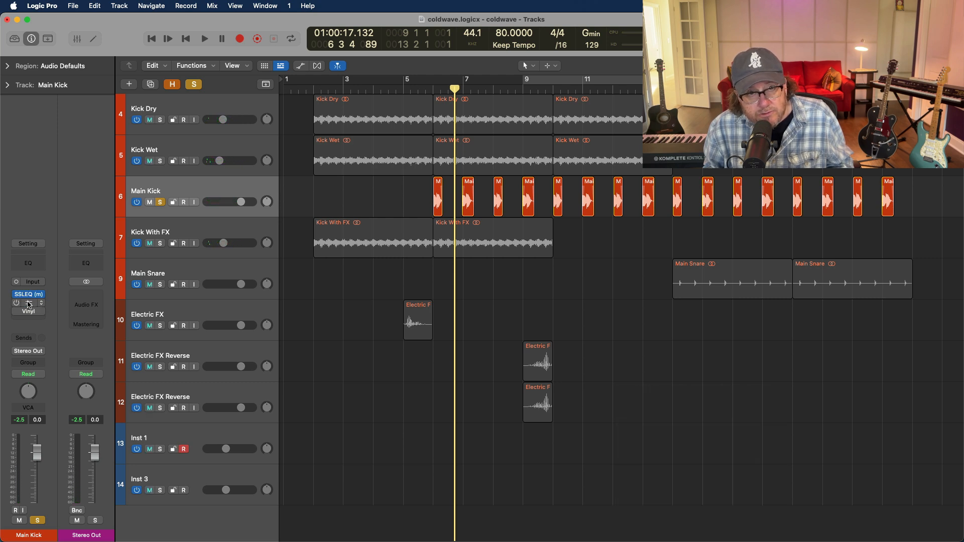
# - Turn on and open Decapitator on Main Kick, play the track to hear it, and close the plug-in window
pyautogui.click(29, 304)
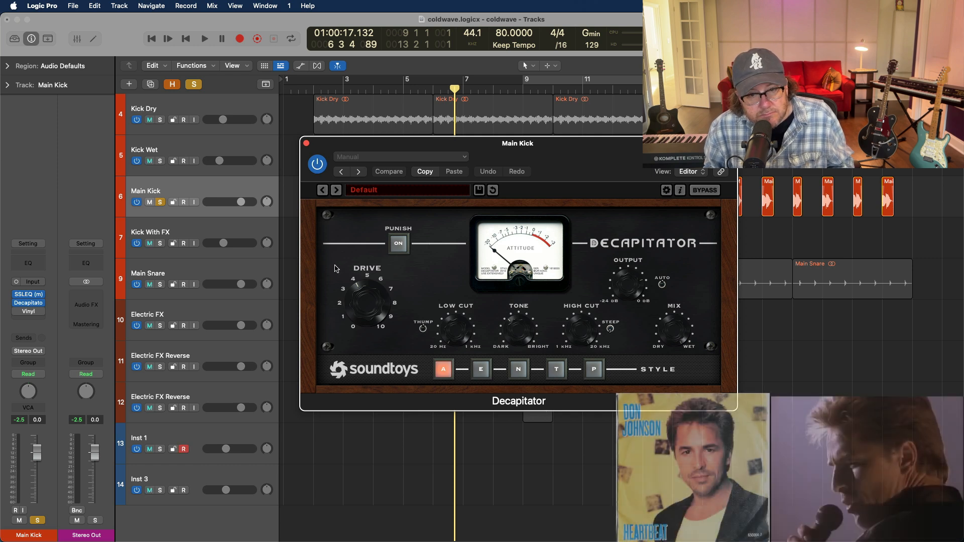
pyautogui.press('space')
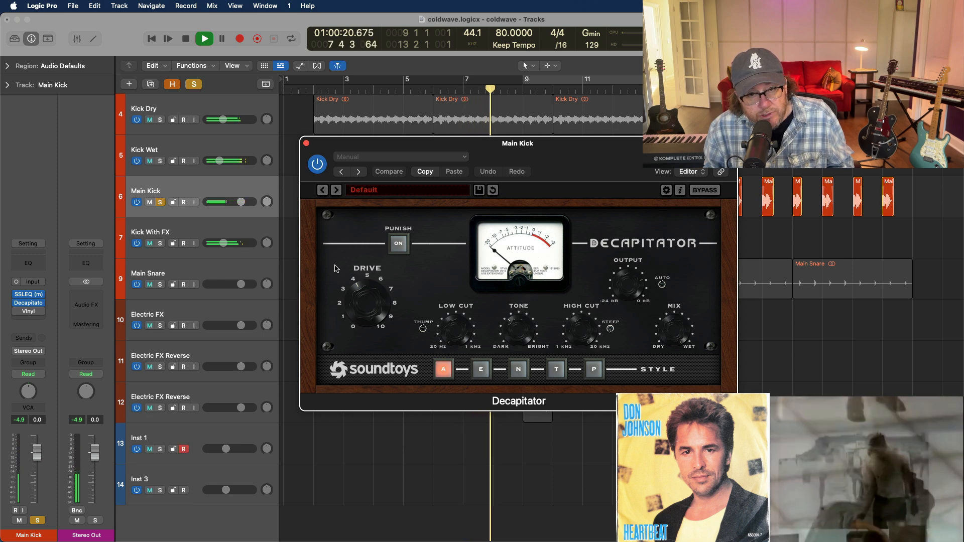
pyautogui.press('space')
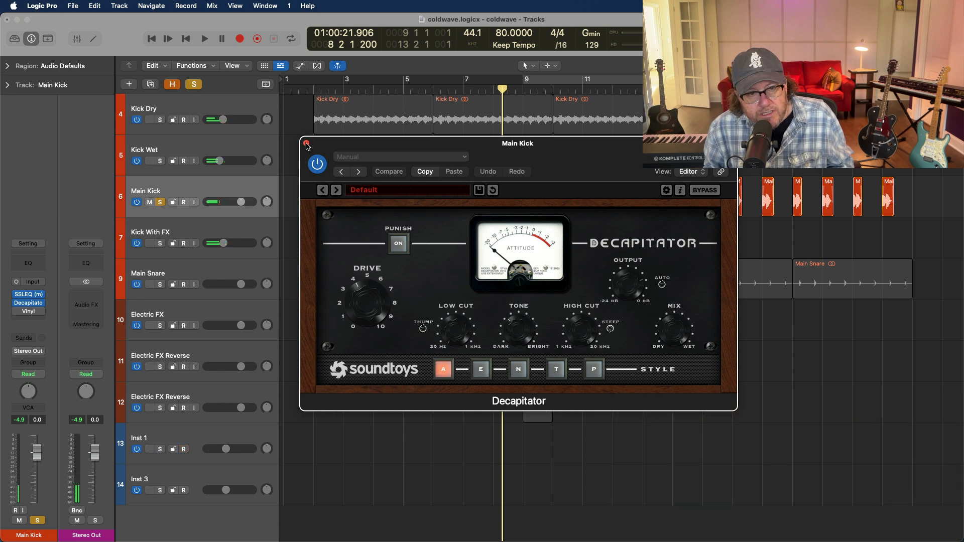
pyautogui.click(307, 144)
# - Open the Vinyl plug-in on the Main Kick track, lower its Warp amount slightly and close the plug-in window
pyautogui.click(203, 266)
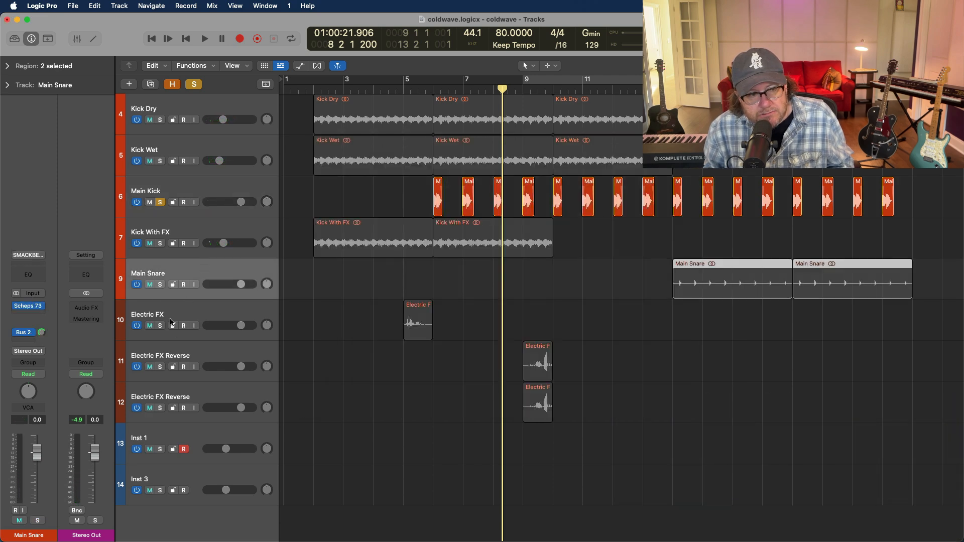
pyautogui.click(188, 180)
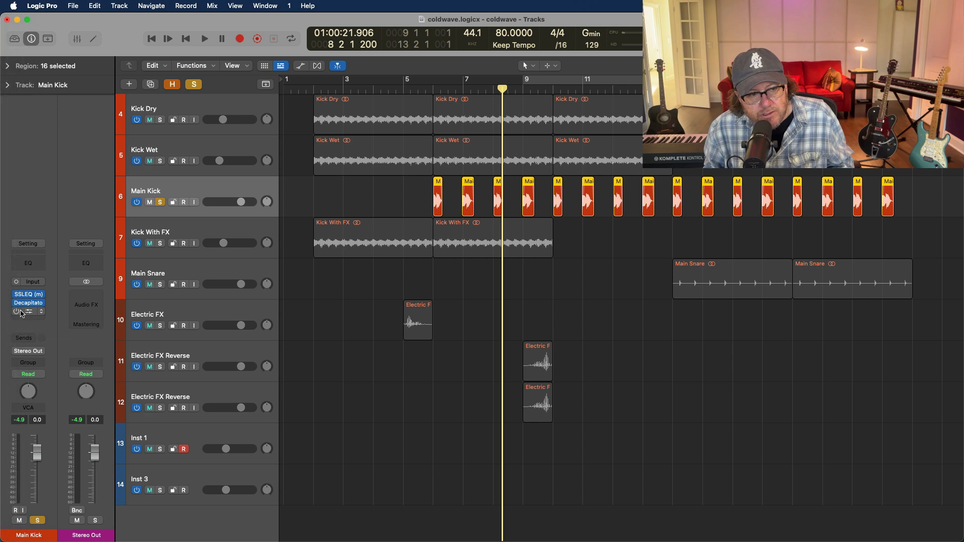
pyautogui.click(22, 312)
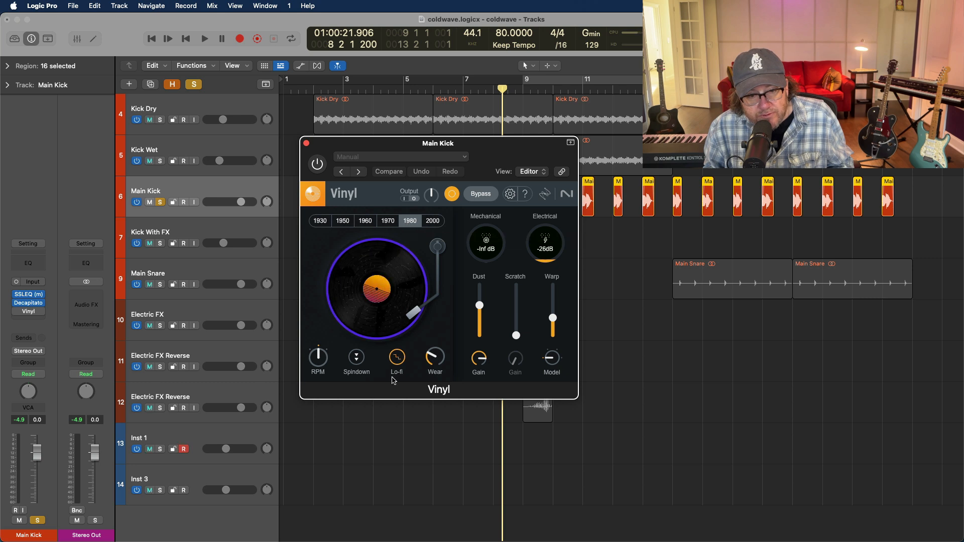
pyautogui.moveTo(437, 364)
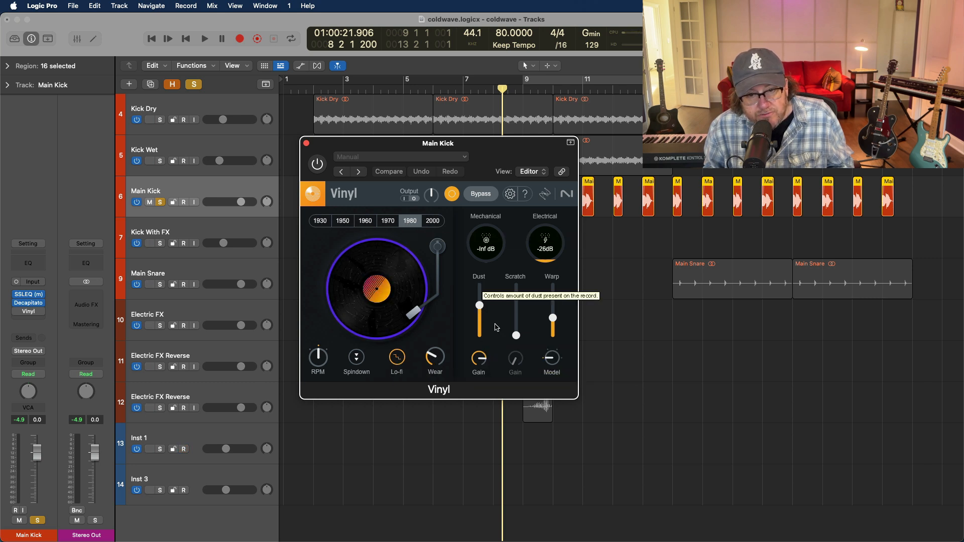
pyautogui.moveTo(553, 318); pyautogui.dragTo(553, 321)
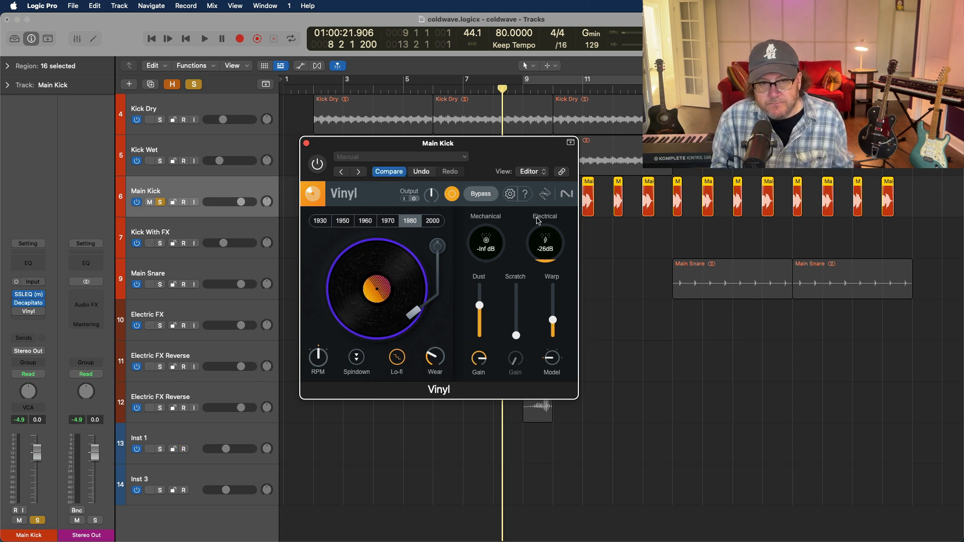
pyautogui.click(307, 144)
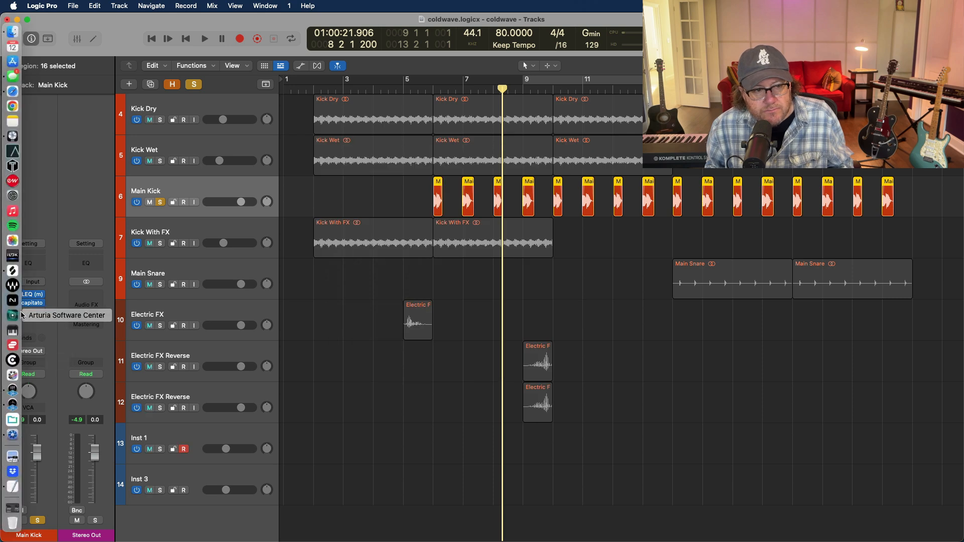
# - Turn on the Vinyl plug-in, play Main Kick to hear it, and turn off the track's solo
pyautogui.moveTo(14, 311)
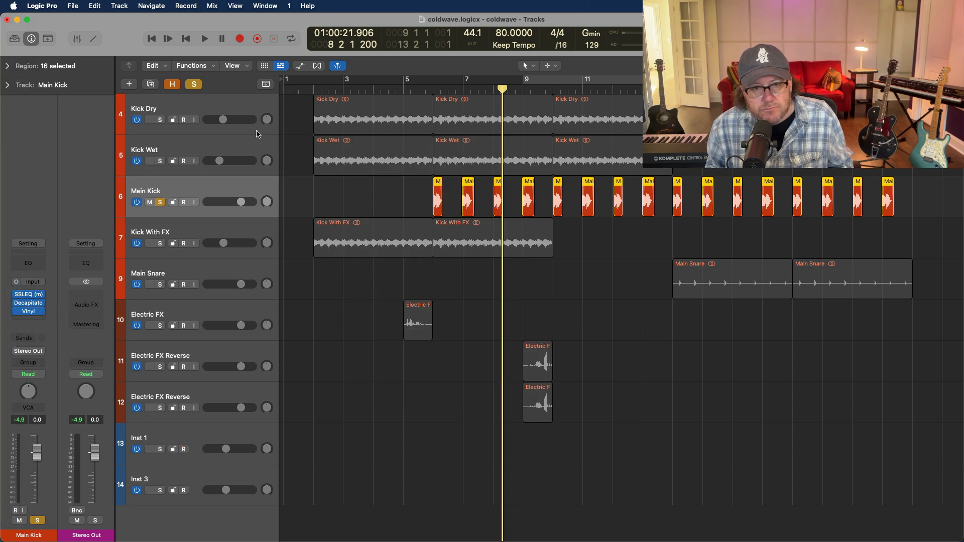
pyautogui.hotkey('shift', 'space')
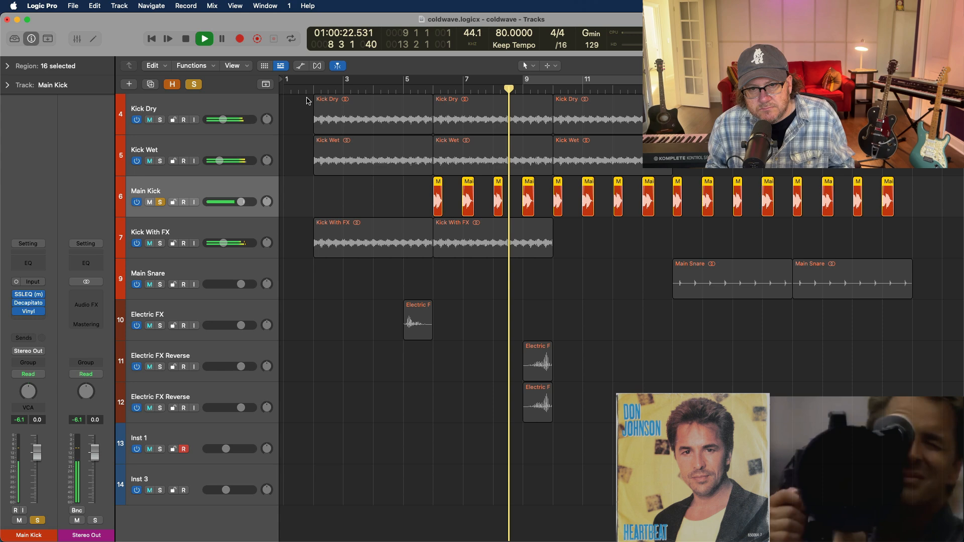
pyautogui.press('space')
pyautogui.click(161, 202)
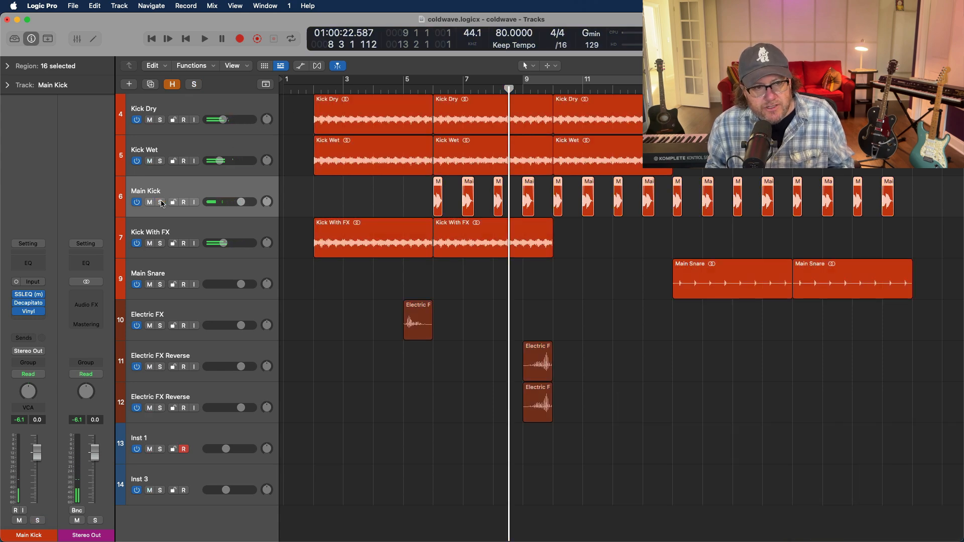
# - Select and solo the Kick With FX track and play it from bar 2
pyautogui.click(161, 234)
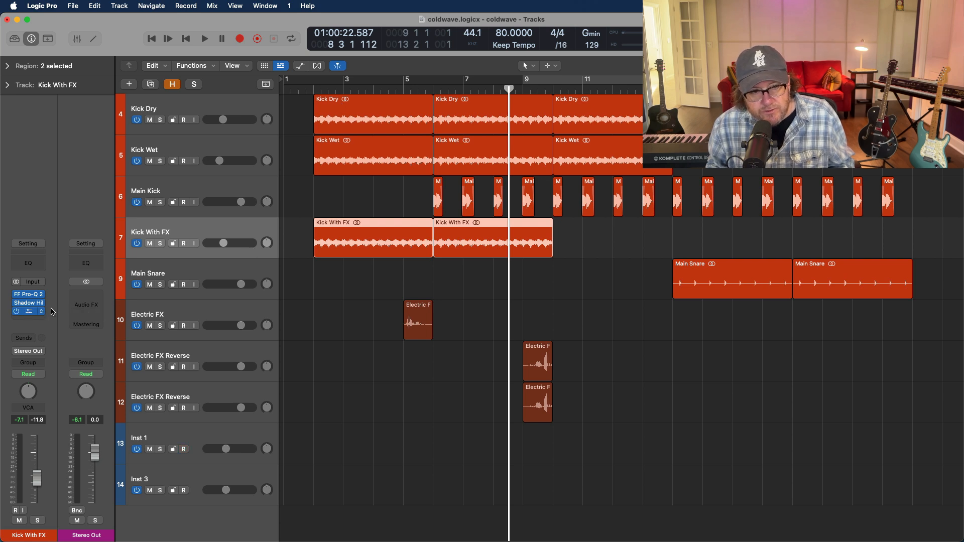
pyautogui.click(161, 244)
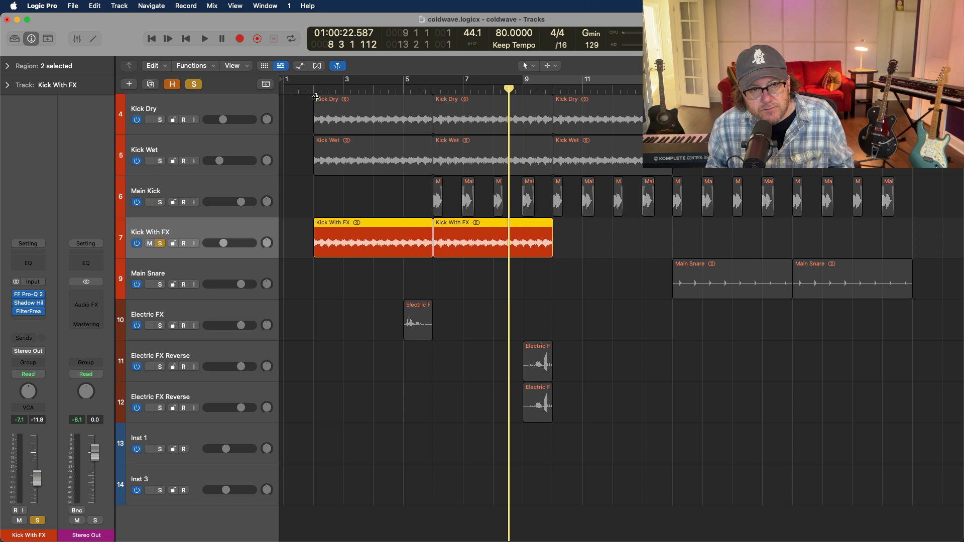
pyautogui.hotkey('shift', 'space')
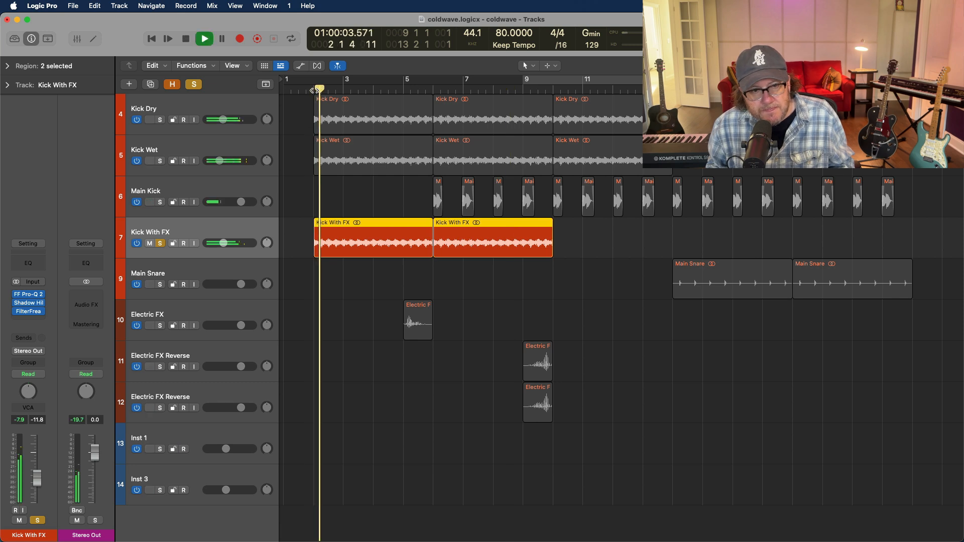
# - Move the Kick With FX track above Main Kick, stop playback and turn off its solo
pyautogui.moveTo(211, 219); pyautogui.dragTo(208, 182)
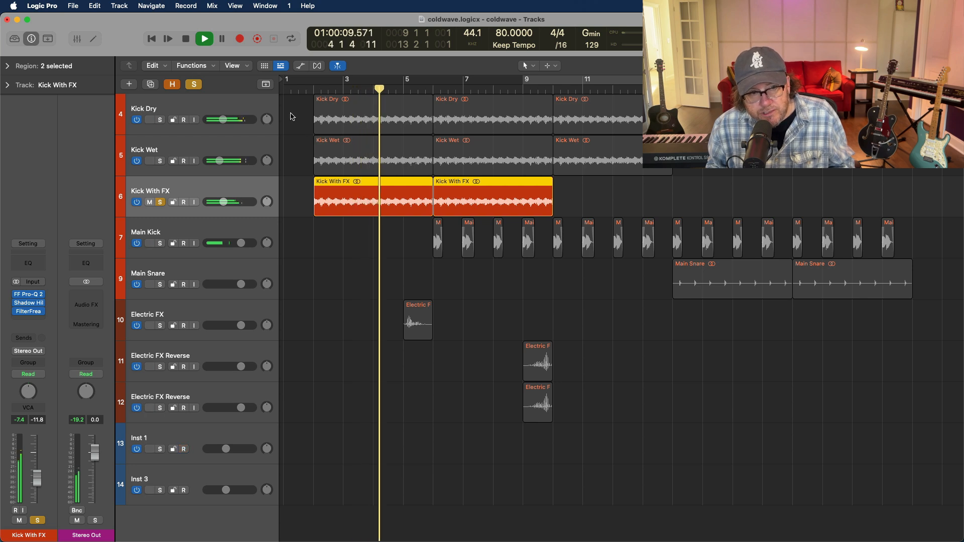
pyautogui.press('space')
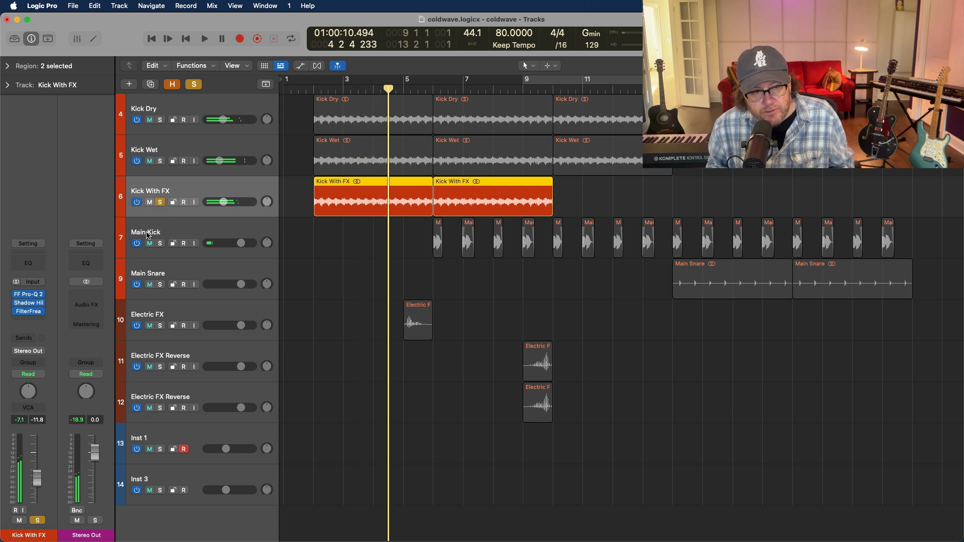
pyautogui.click(162, 202)
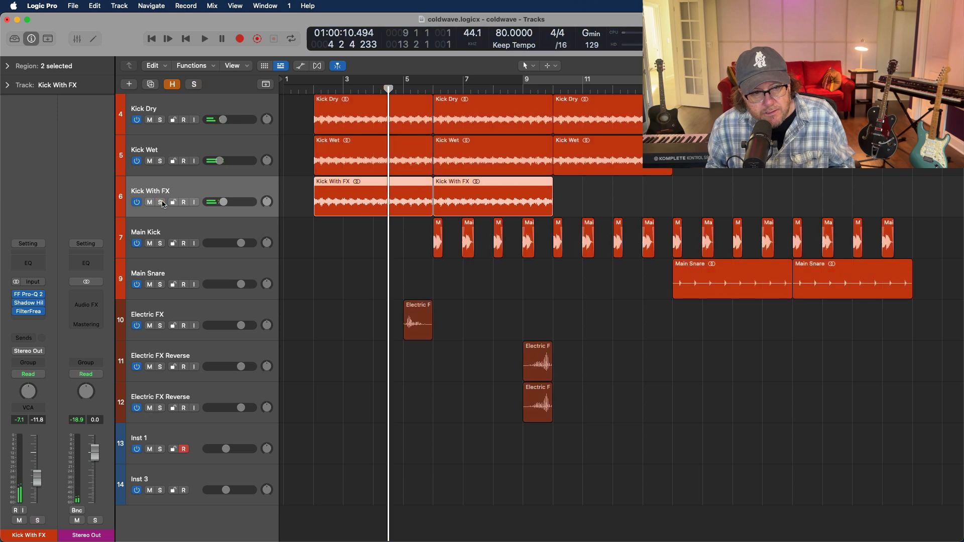
# - Audition the Main Snare track soloed from bar 14 with Scheps 73 and the Bus 2 send bypassed, and turn off its solo
pyautogui.click(182, 280)
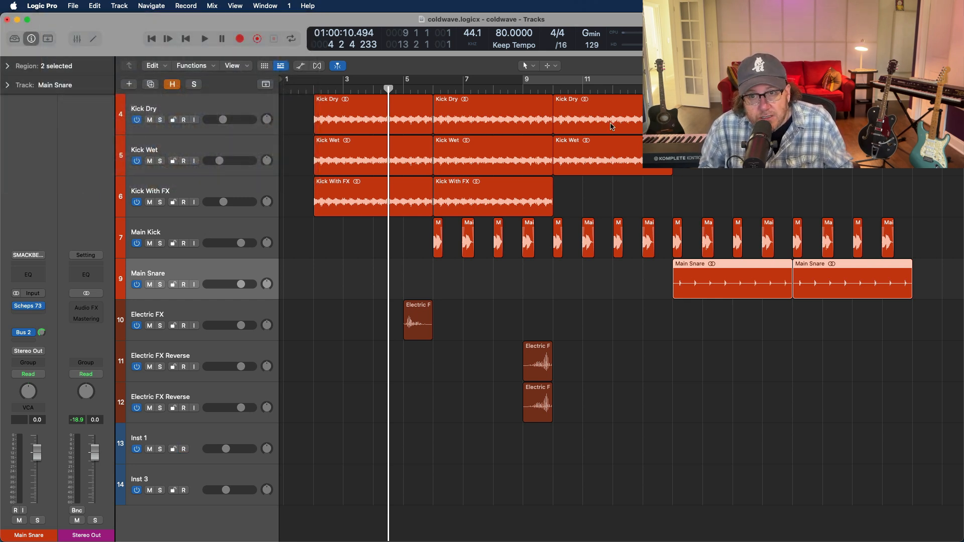
pyautogui.click(681, 89)
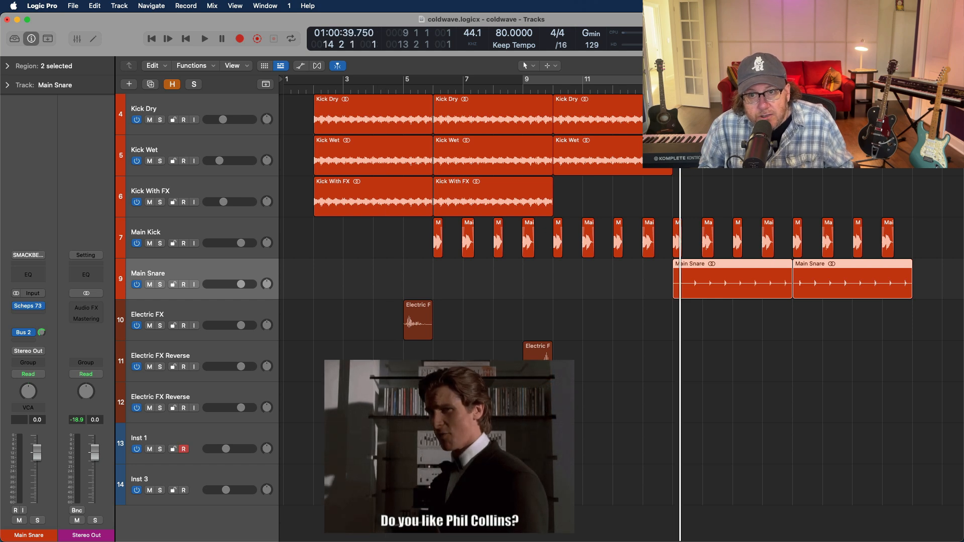
pyautogui.click(672, 90)
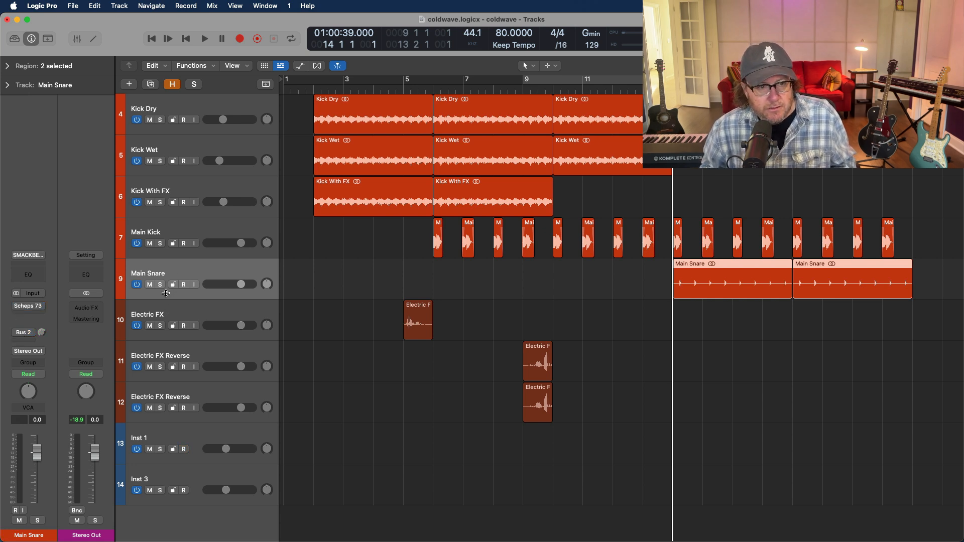
pyautogui.click(161, 289)
pyautogui.press('space')
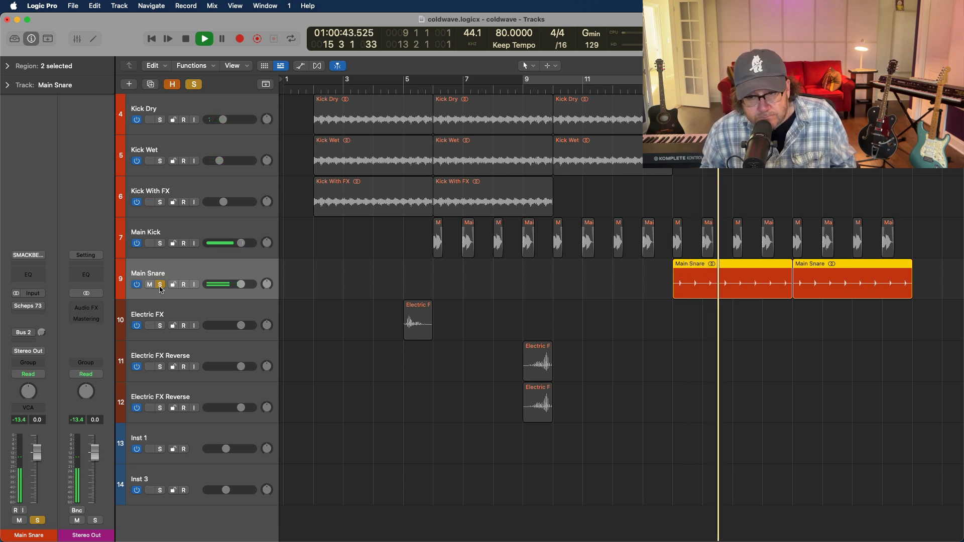
pyautogui.press('space')
pyautogui.click(161, 285)
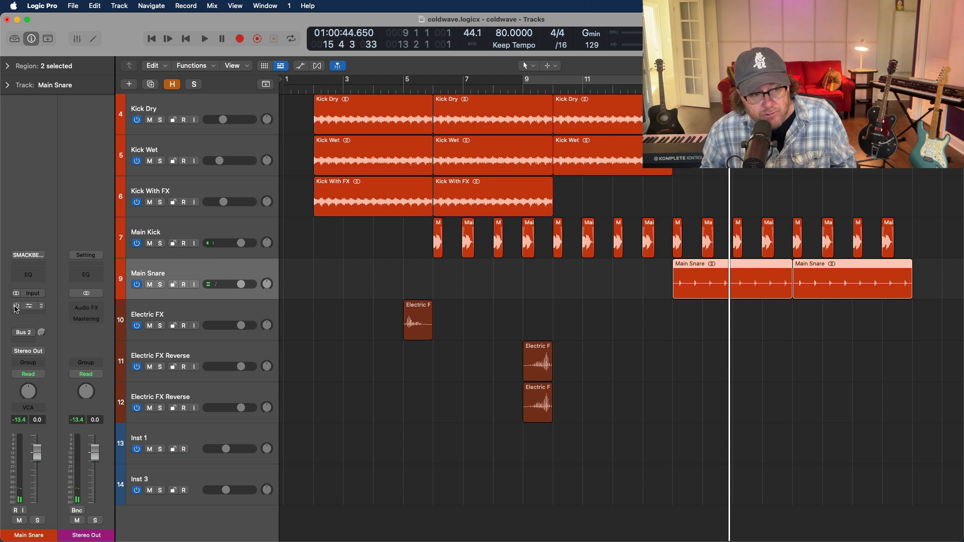
# - Turn on and open Scheps 73 on the Main Snare track, review its EQ bands and high-pass filter, and start playback
pyautogui.click(30, 307)
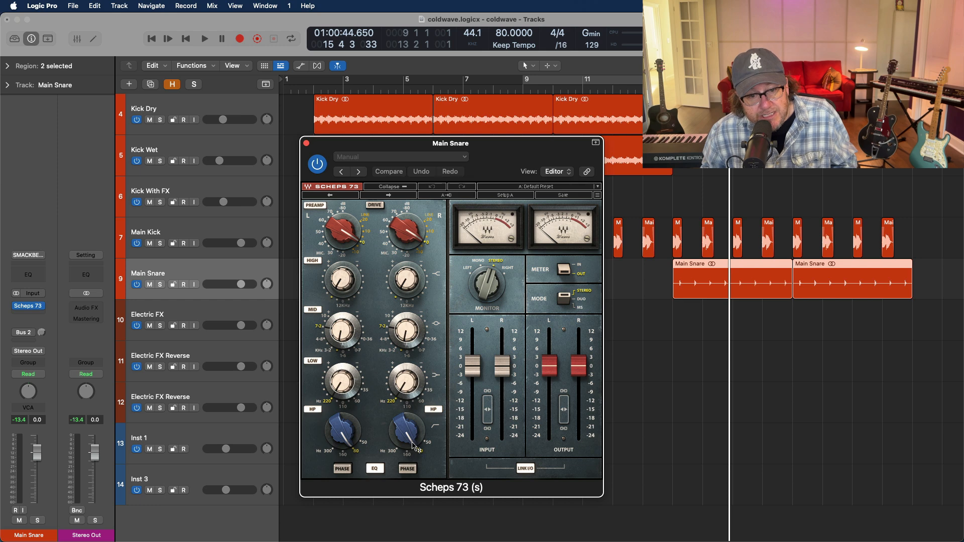
pyautogui.moveTo(413, 447)
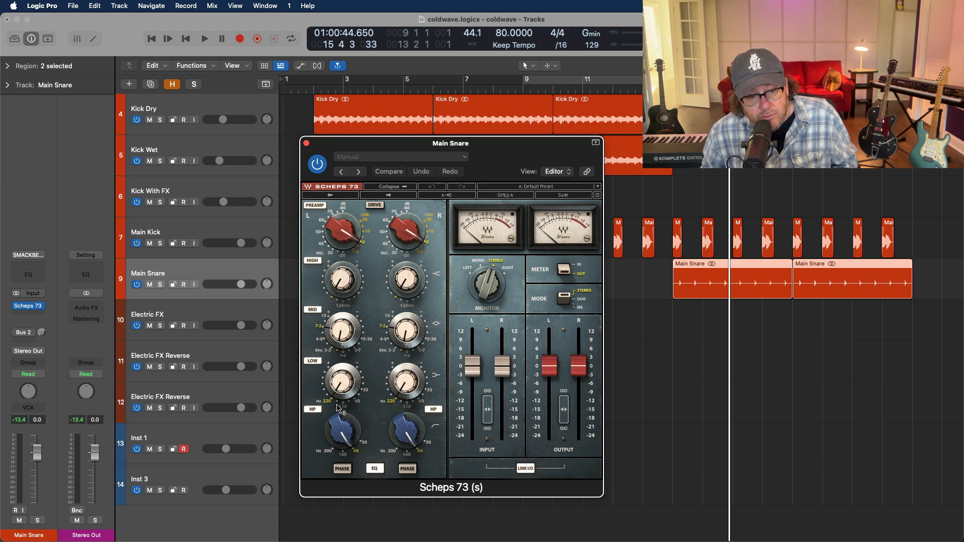
pyautogui.moveTo(335, 399)
pyautogui.moveTo(338, 343)
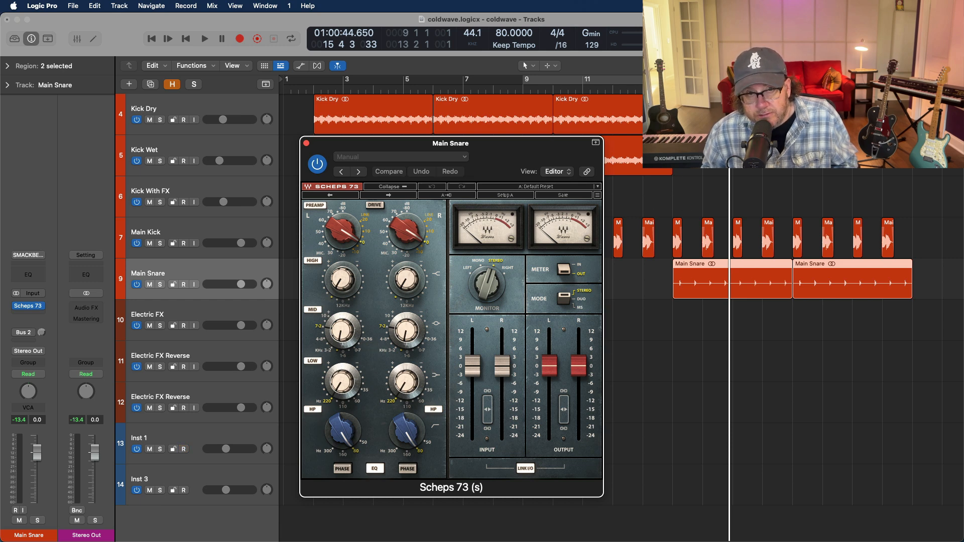
pyautogui.press('space')
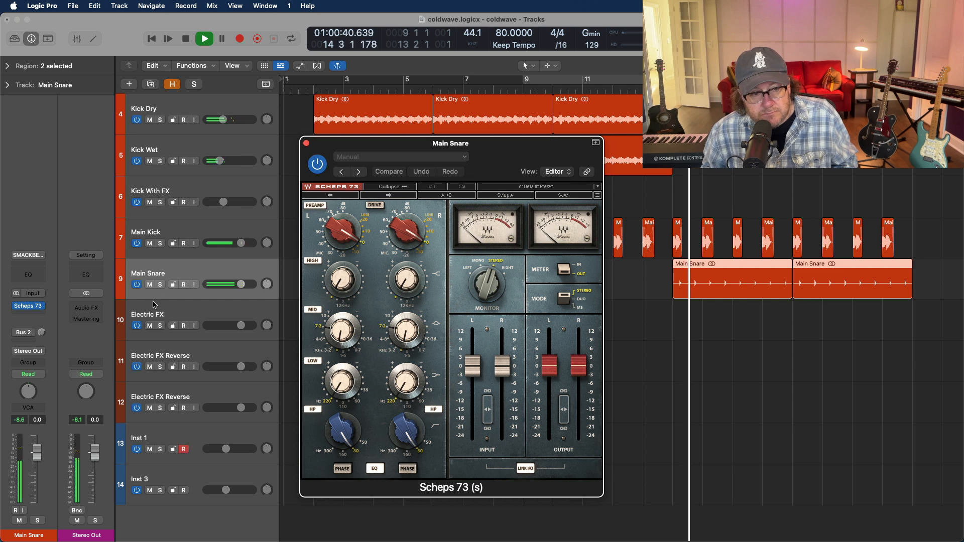
# - Audition the Main Snare track soloed with Scheps 73 active, stop playback and turn off its solo
pyautogui.click(160, 285)
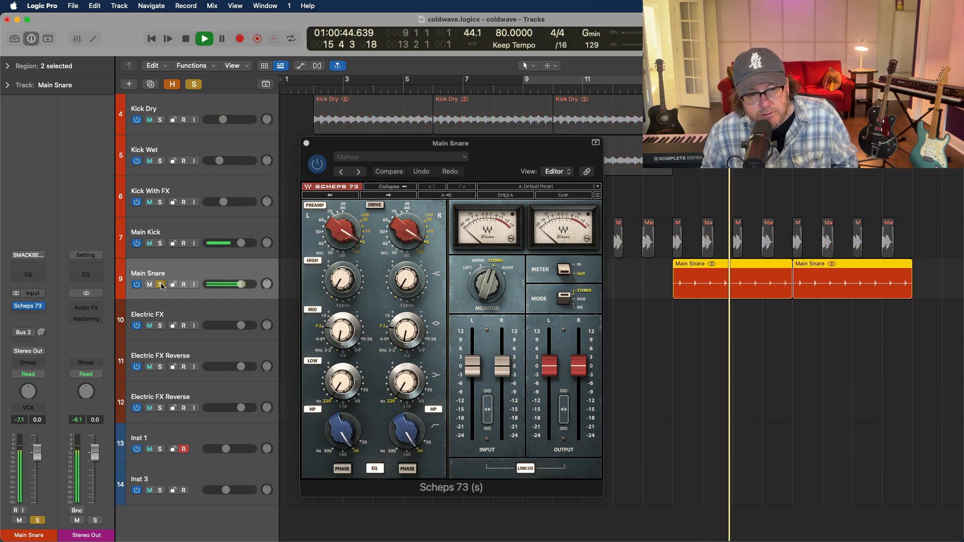
pyautogui.press('space')
pyautogui.click(161, 284)
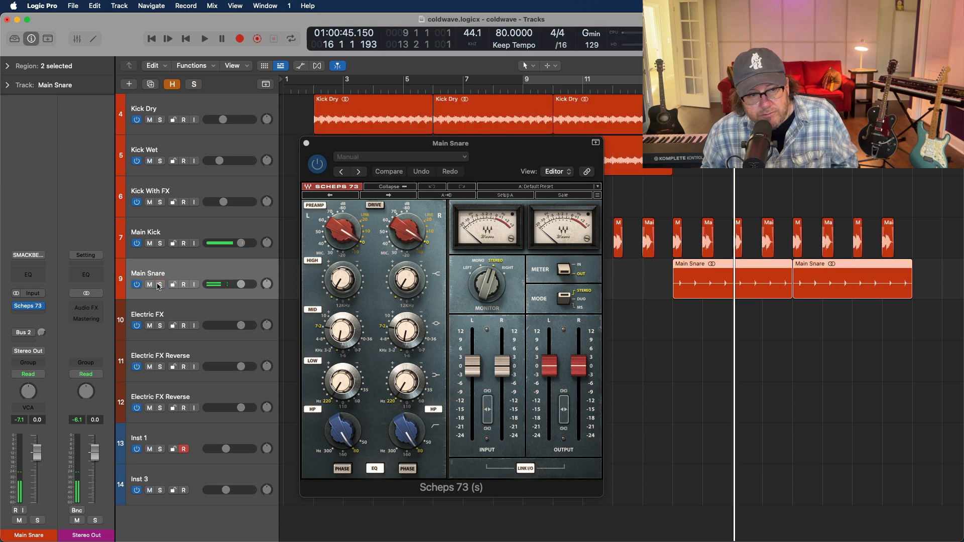
# - Solo Main Snare, turn on its Bus 2 send, show the Aux 2 channel strip and close the Scheps 73 window
pyautogui.click(160, 284)
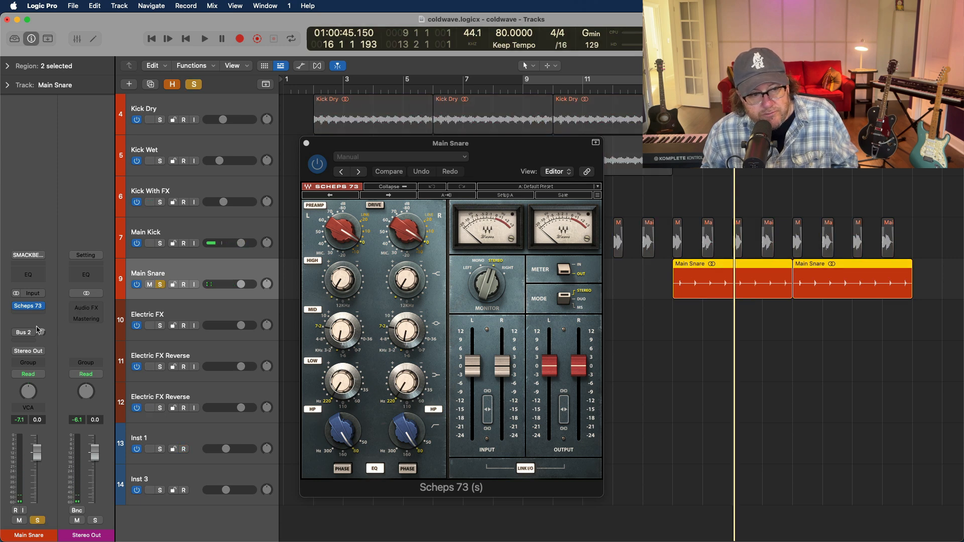
pyautogui.moveTo(29, 311)
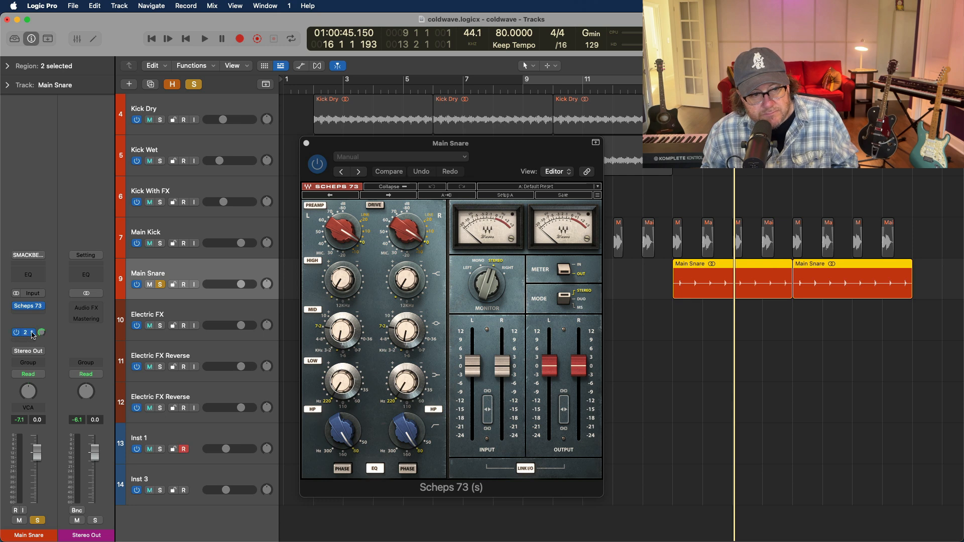
pyautogui.click(30, 333)
pyautogui.moveTo(100, 298)
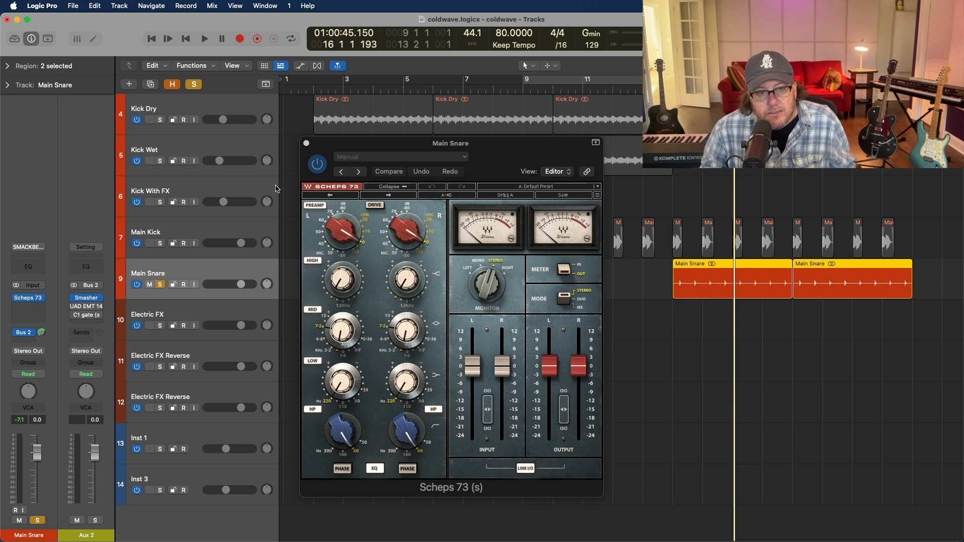
pyautogui.click(306, 144)
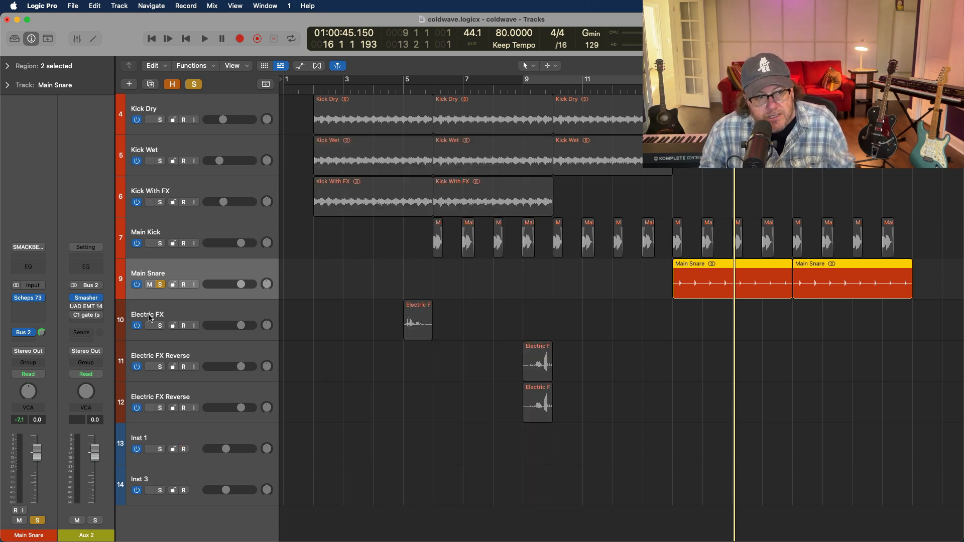
# - Open Smasher on Aux 2, play the soloed snare through it, stop playback and close the plug-in
pyautogui.click(87, 299)
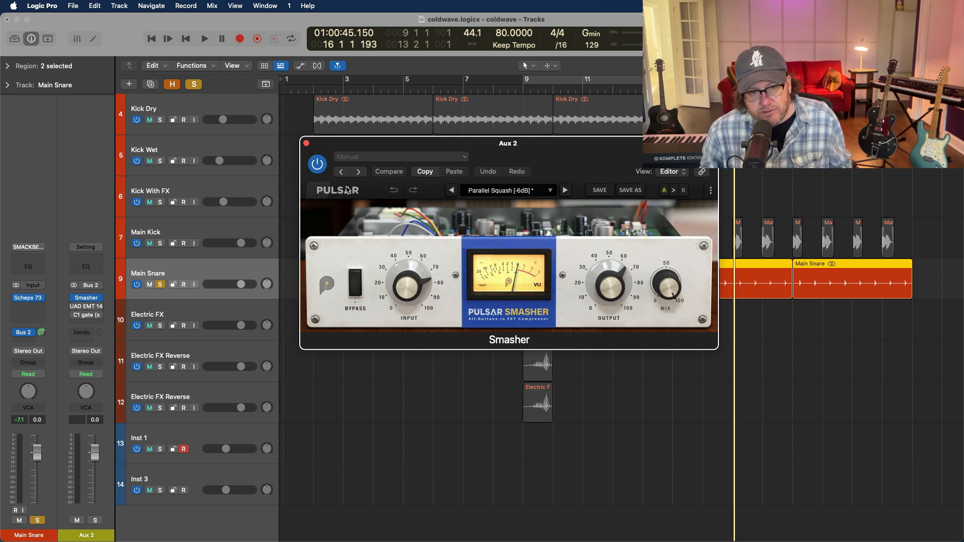
pyautogui.press('space')
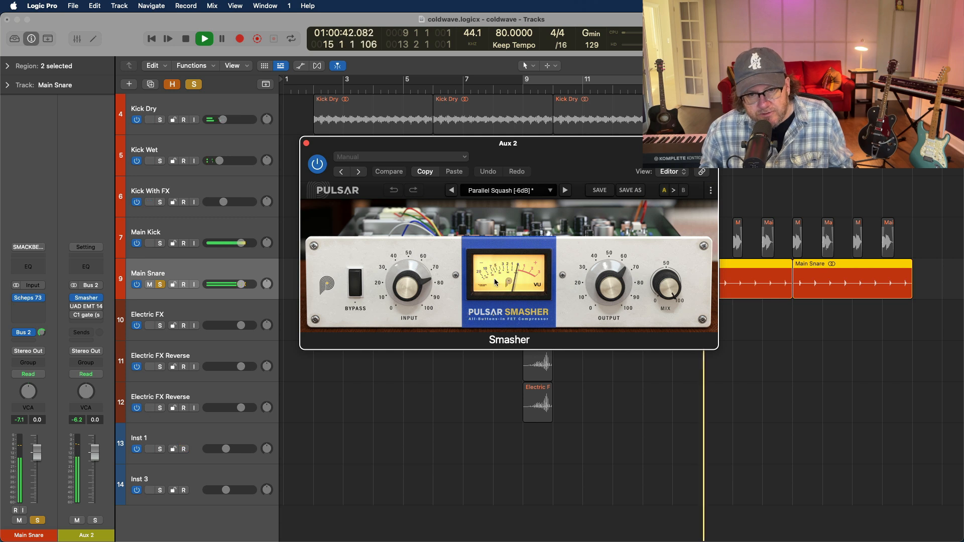
pyautogui.moveTo(490, 280)
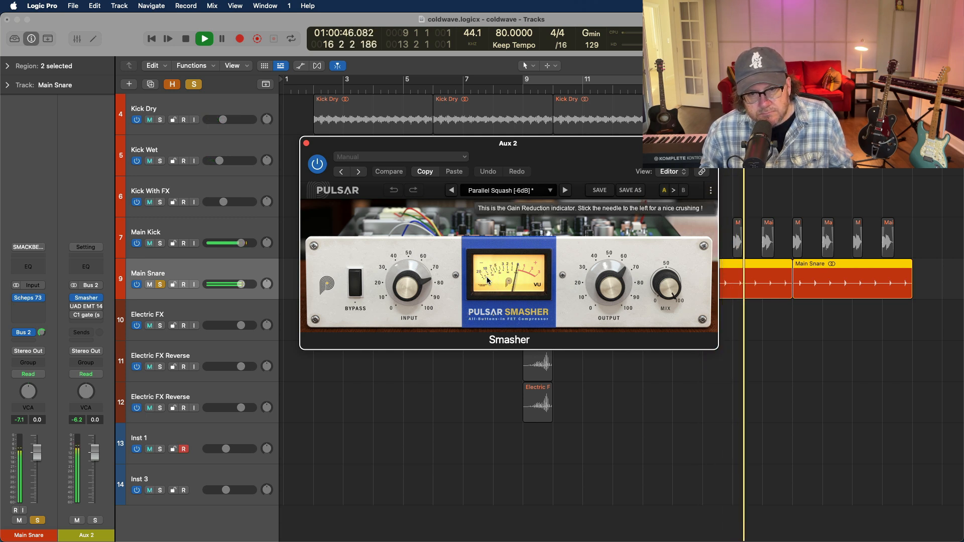
pyautogui.press('space')
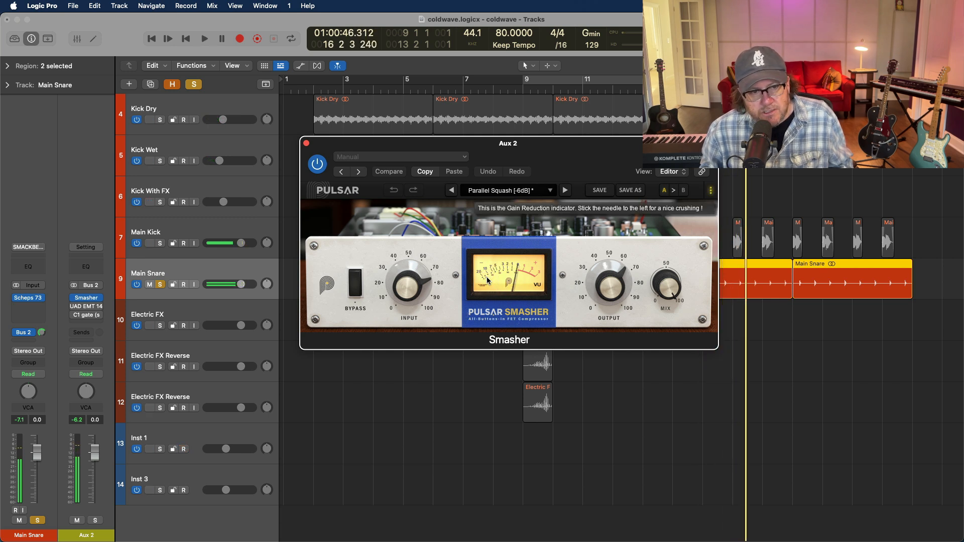
pyautogui.click(307, 143)
# - Turn on and open UAD EMT 140 on Aux 2, audition the snare with the plate reverb and close the plug-in
pyautogui.moveTo(76, 308)
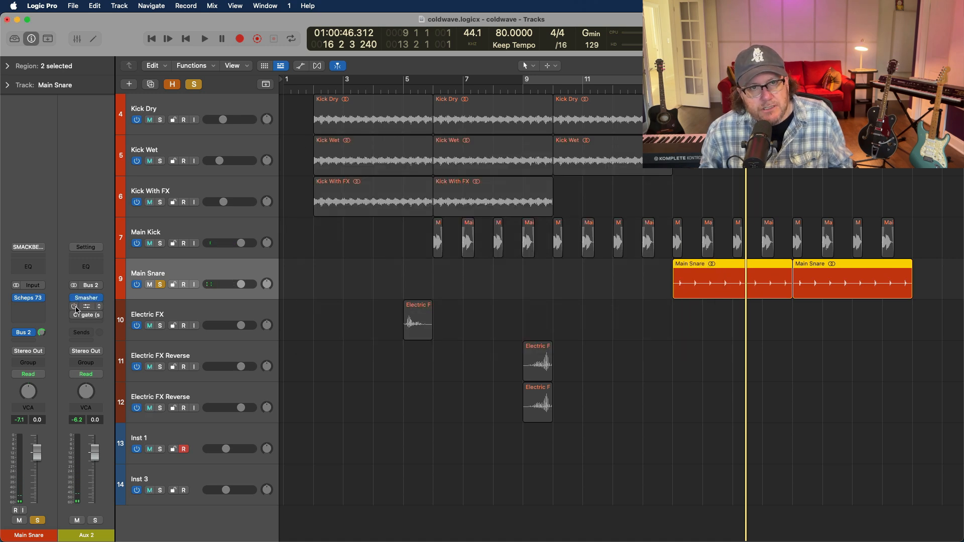
pyautogui.click(86, 306)
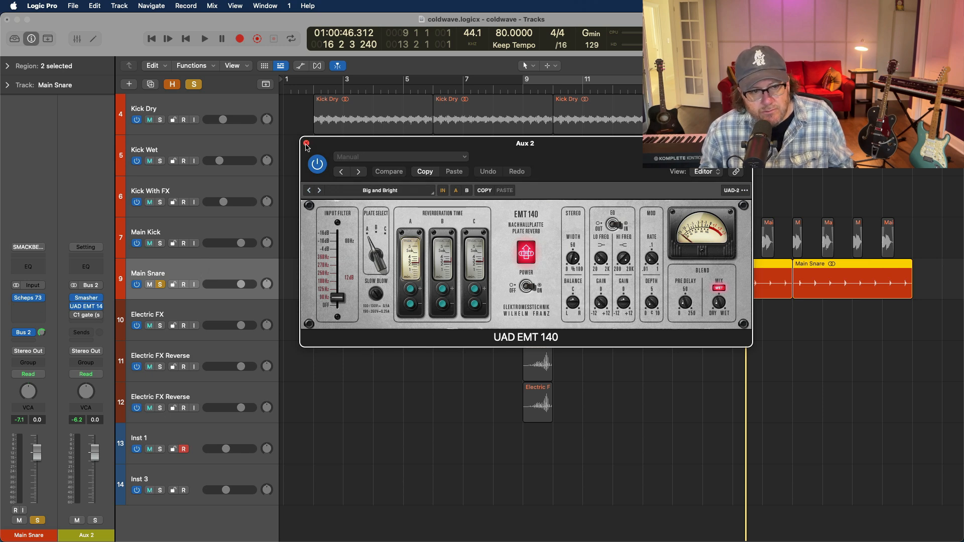
pyautogui.press('space')
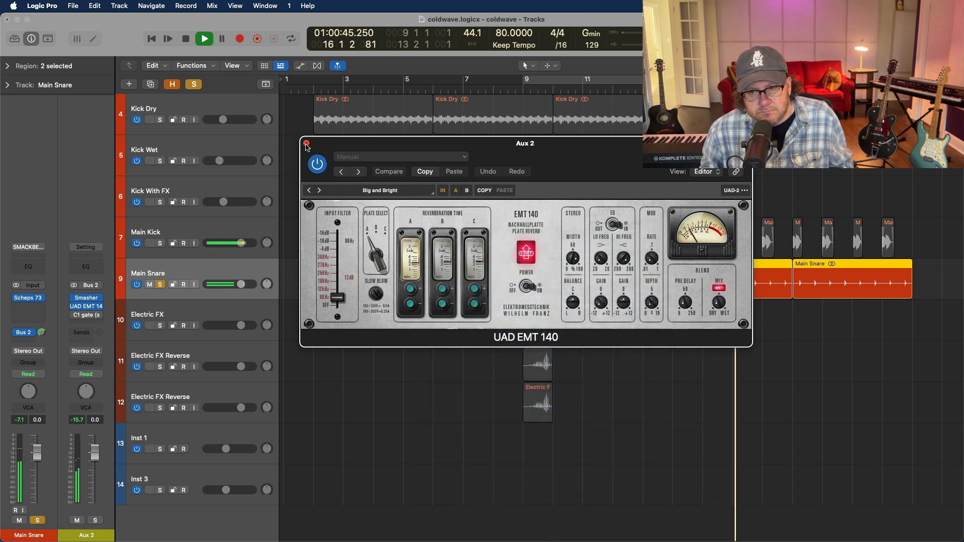
pyautogui.press('space')
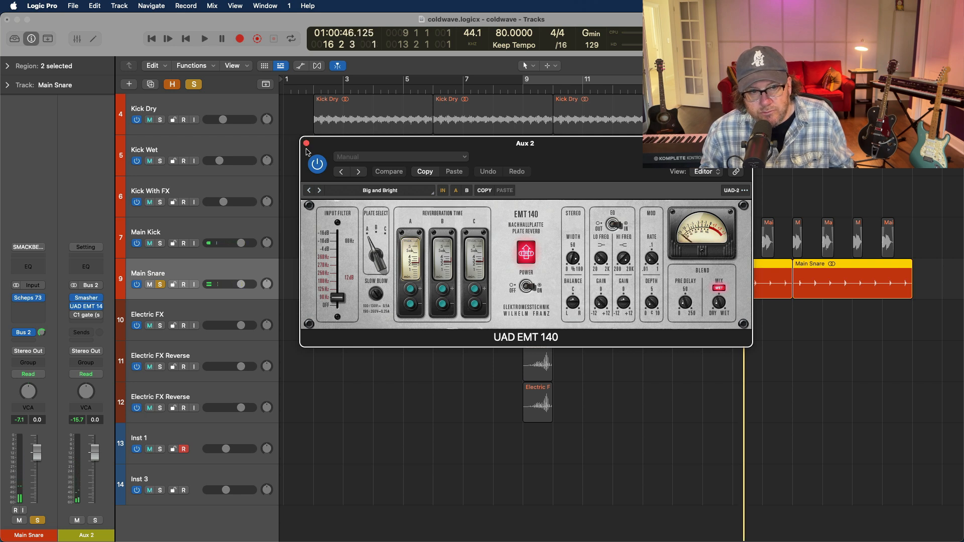
pyautogui.click(307, 144)
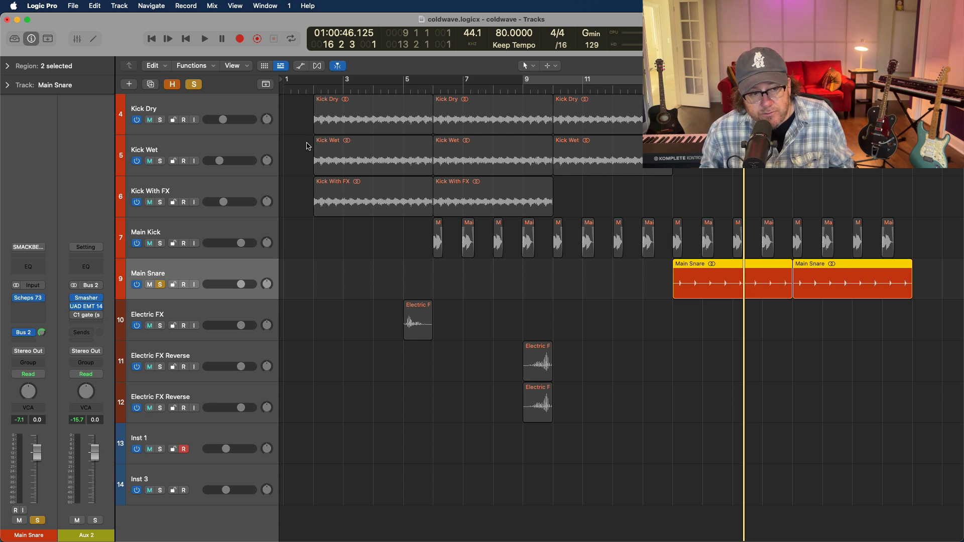
# - Turn on and open the C1 gate on Aux 2 and play the soloed snare from bar 14
pyautogui.moveTo(75, 316)
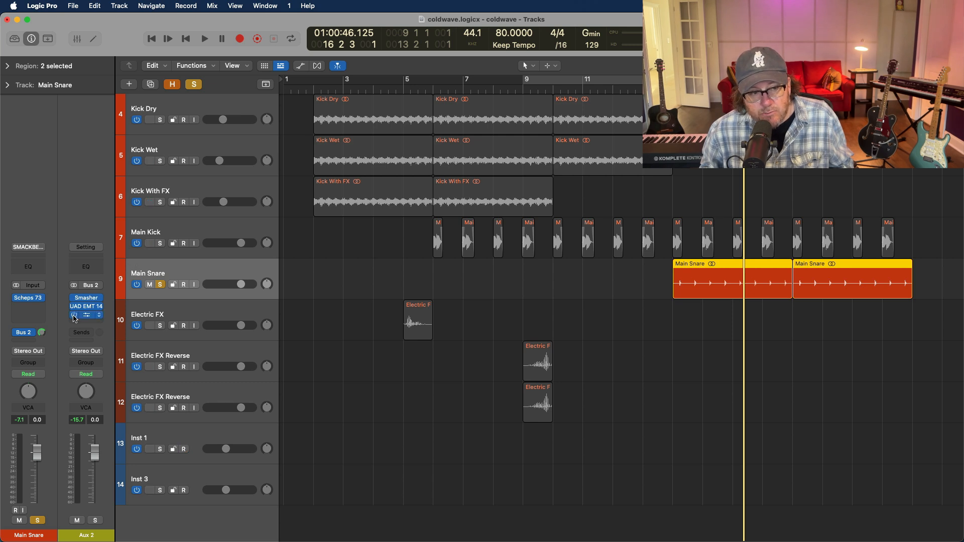
pyautogui.click(88, 317)
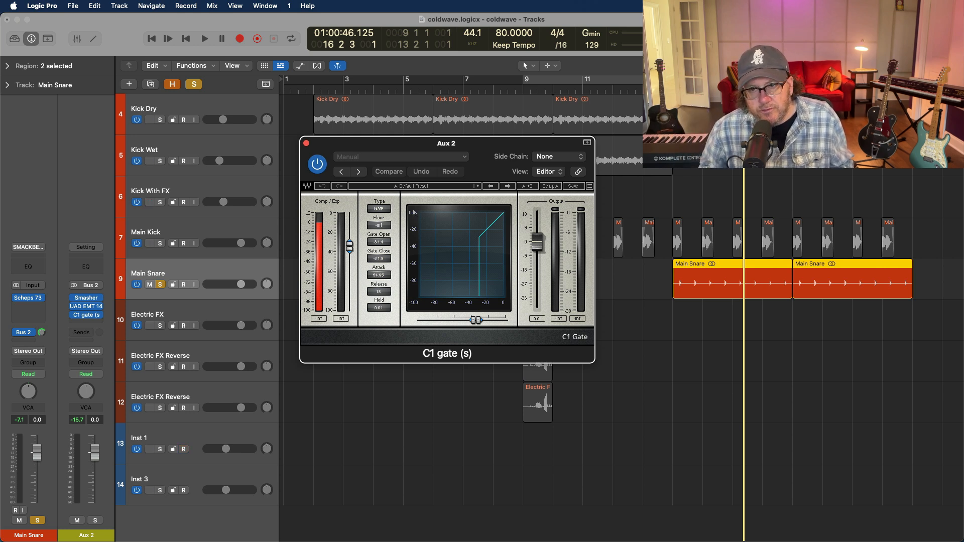
pyautogui.moveTo(696, 89); pyautogui.dragTo(681, 90)
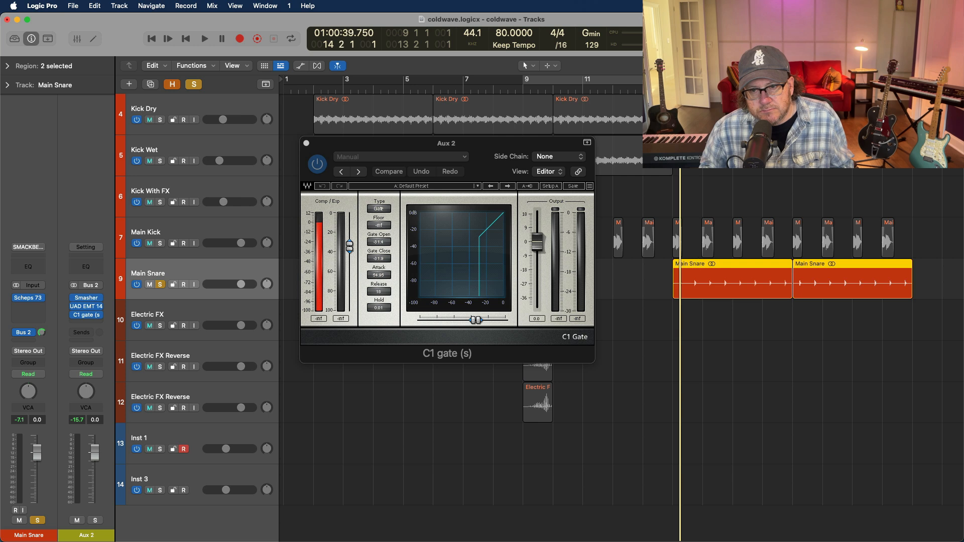
pyautogui.press('space')
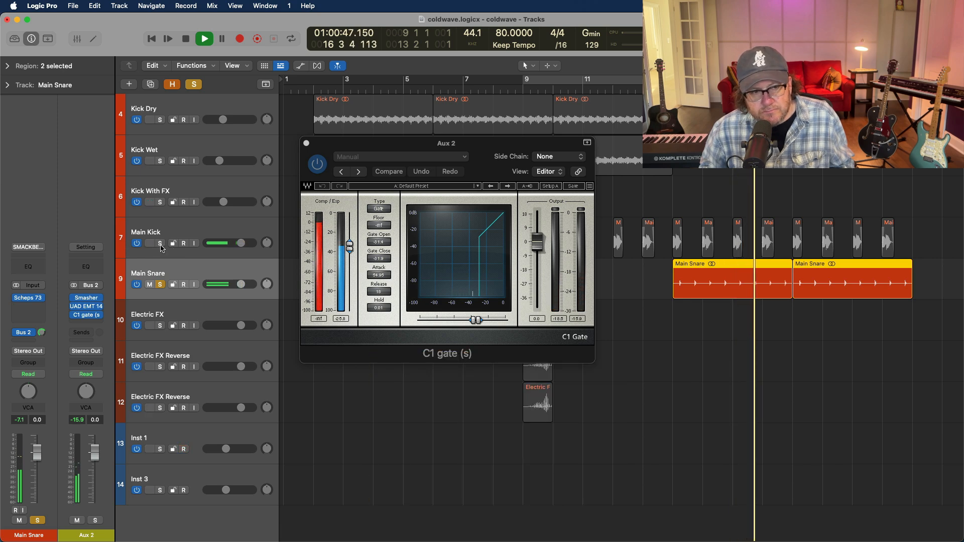
# - Add Main Kick to the solo to hear it with the snare, stop playback, clear all solos and close C1 gate
pyautogui.click(160, 244)
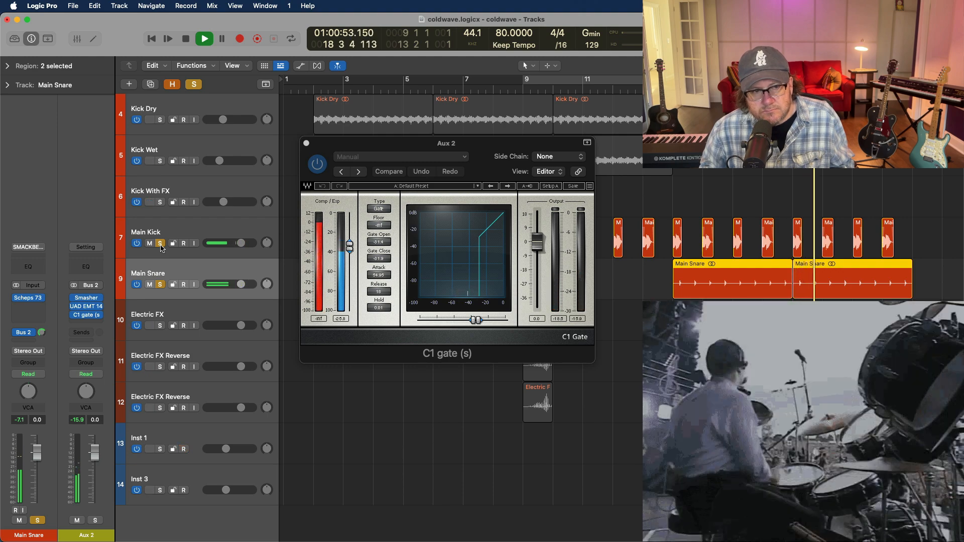
pyautogui.press('space')
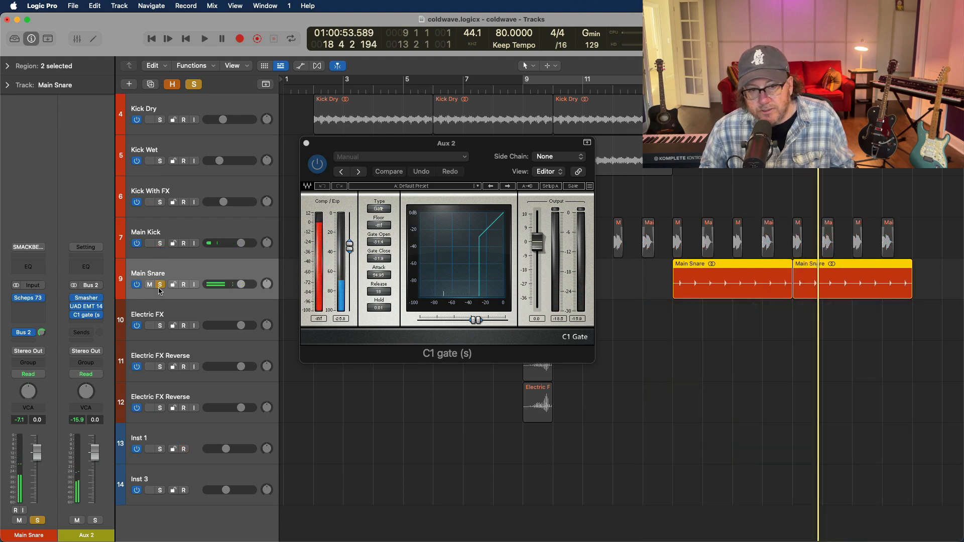
pyautogui.keyDown('alt'); pyautogui.click(159, 287); pyautogui.keyUp('alt')
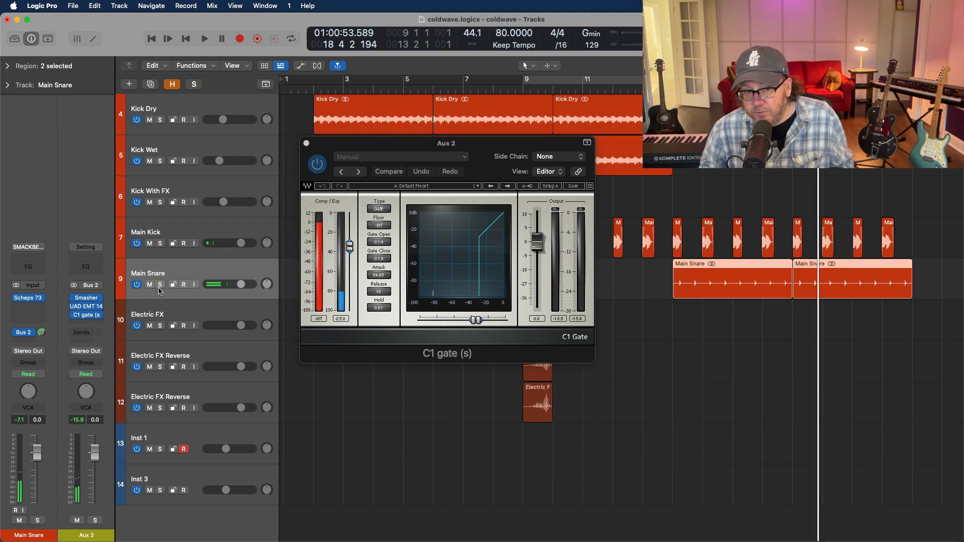
pyautogui.click(306, 146)
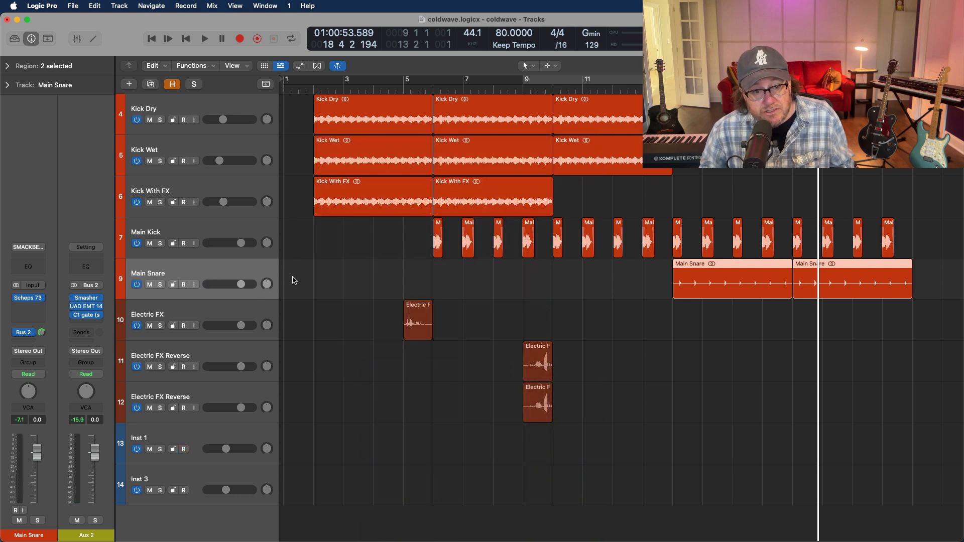
# - Select and solo the Electric FX track, bypass its Movement plug-in, and play the region from bar 5 before stopping
pyautogui.click(244, 315)
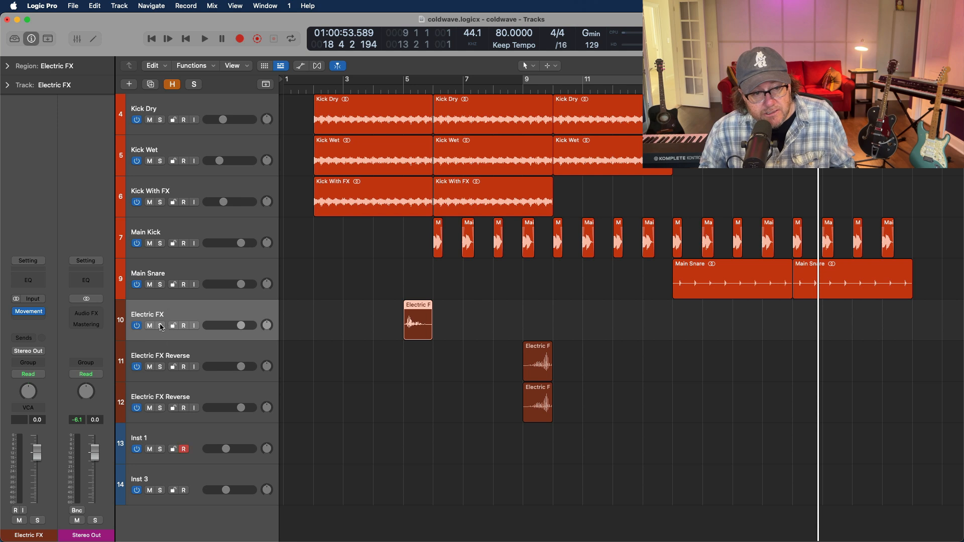
pyautogui.click(160, 326)
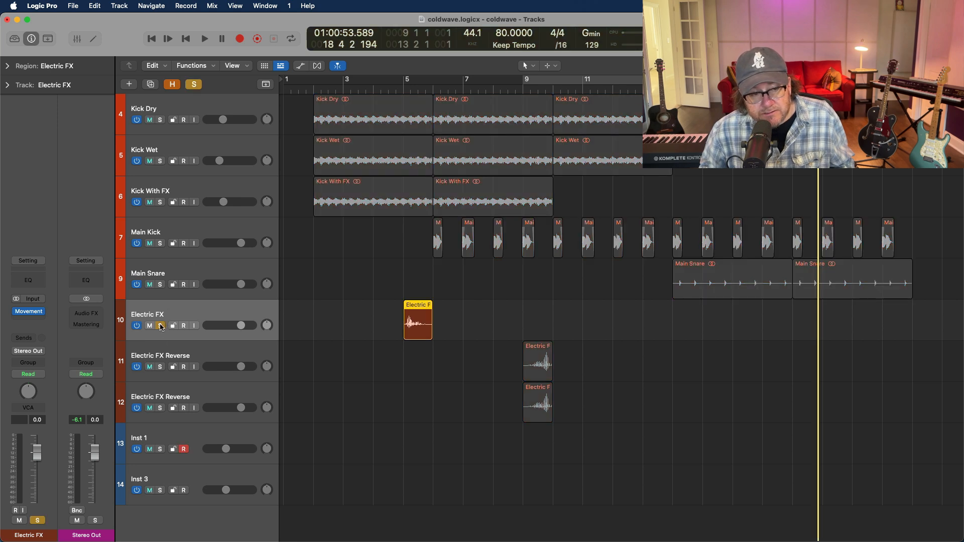
pyautogui.click(11, 312)
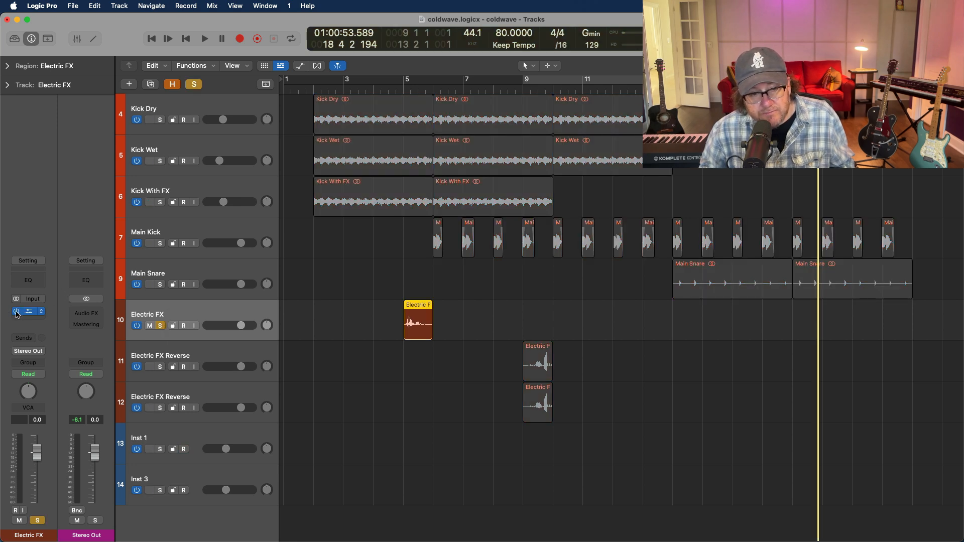
pyautogui.click(405, 90)
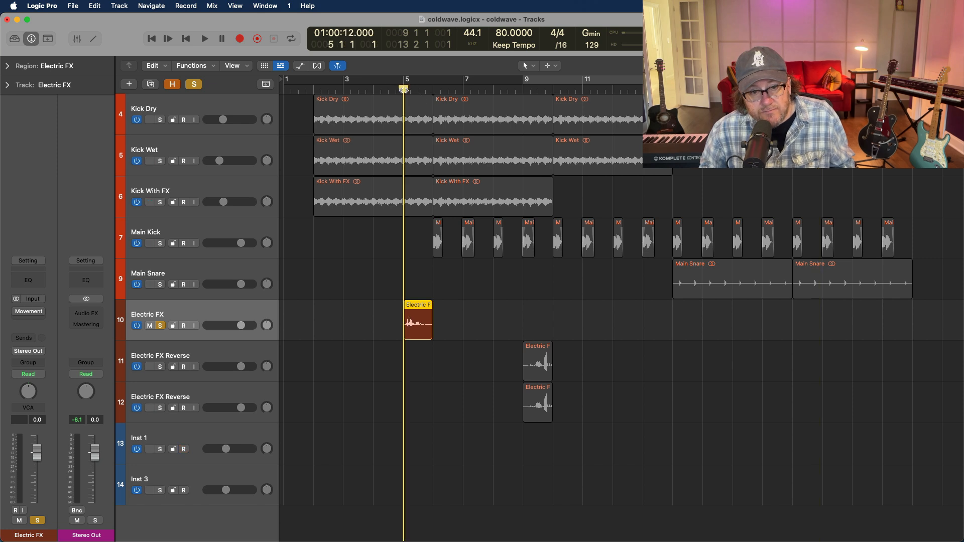
pyautogui.press('space')
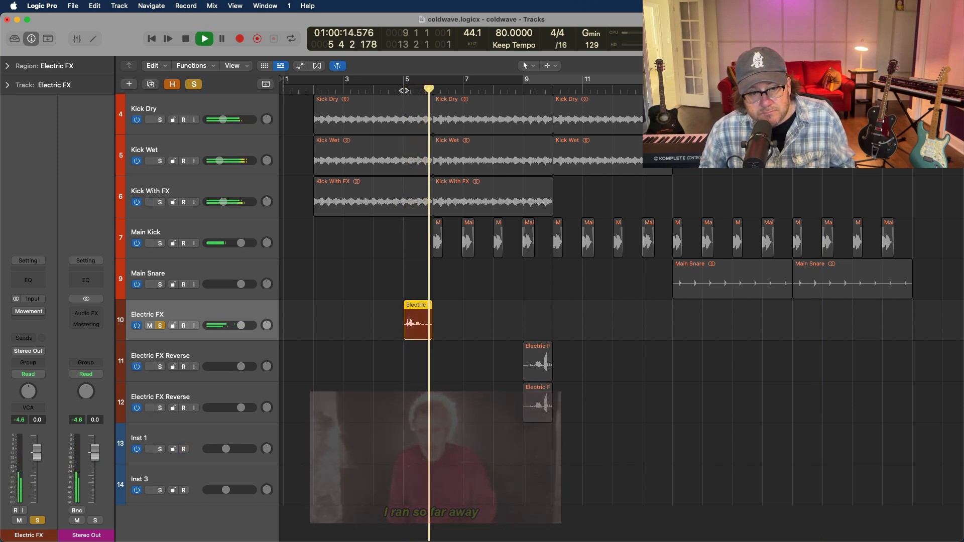
pyautogui.press('space')
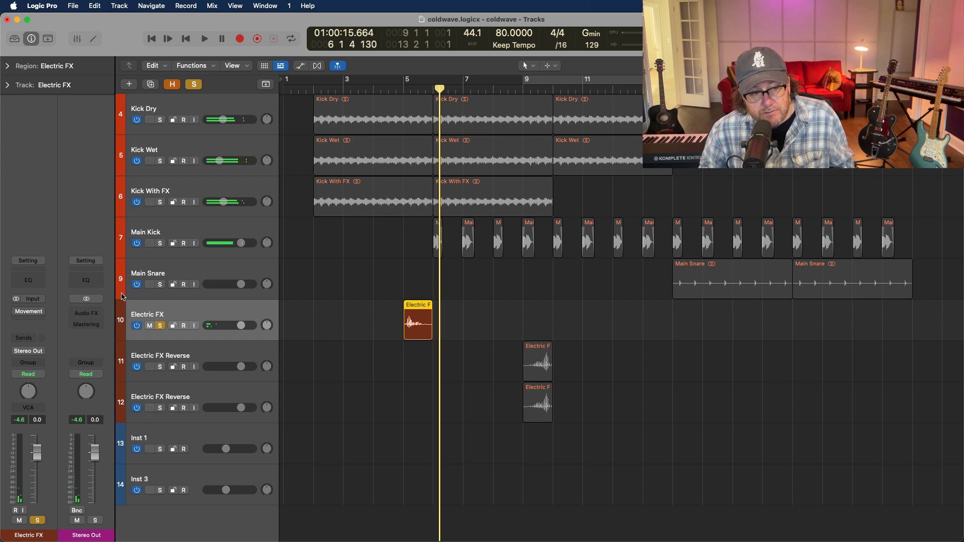
# - Turn on and open Movement on Electric FX, audition the track through it, close the plug-in and turn off the solo
pyautogui.moveTo(18, 313)
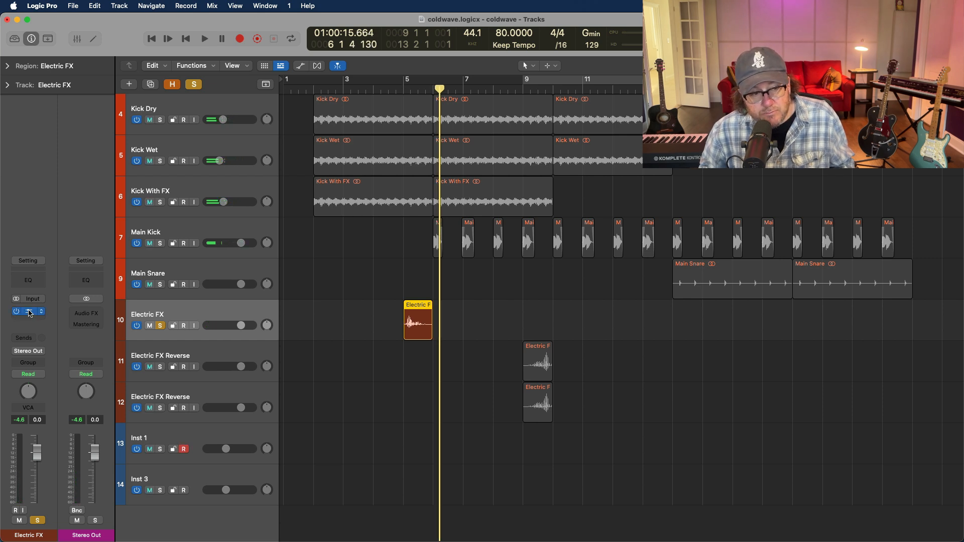
pyautogui.click(29, 312)
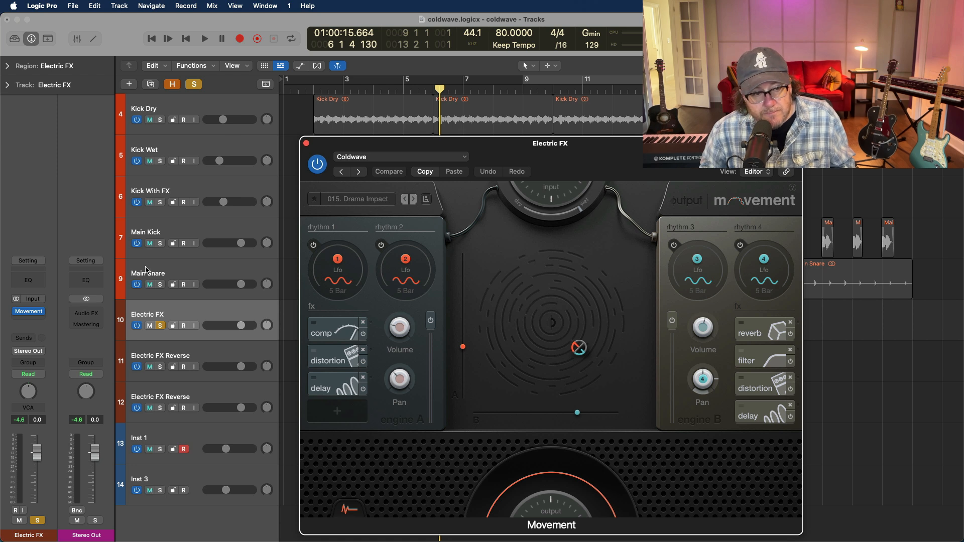
pyautogui.press('space')
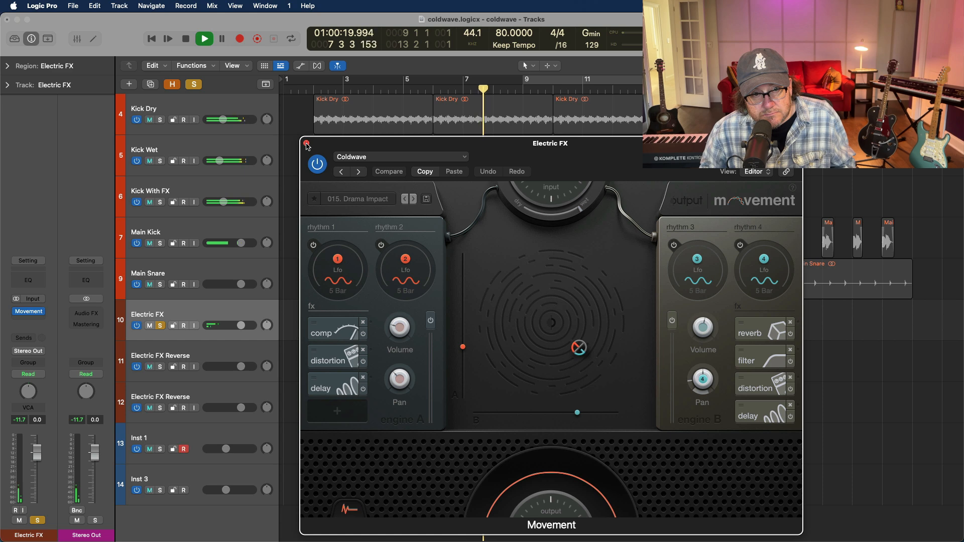
pyautogui.press('space')
pyautogui.click(307, 144)
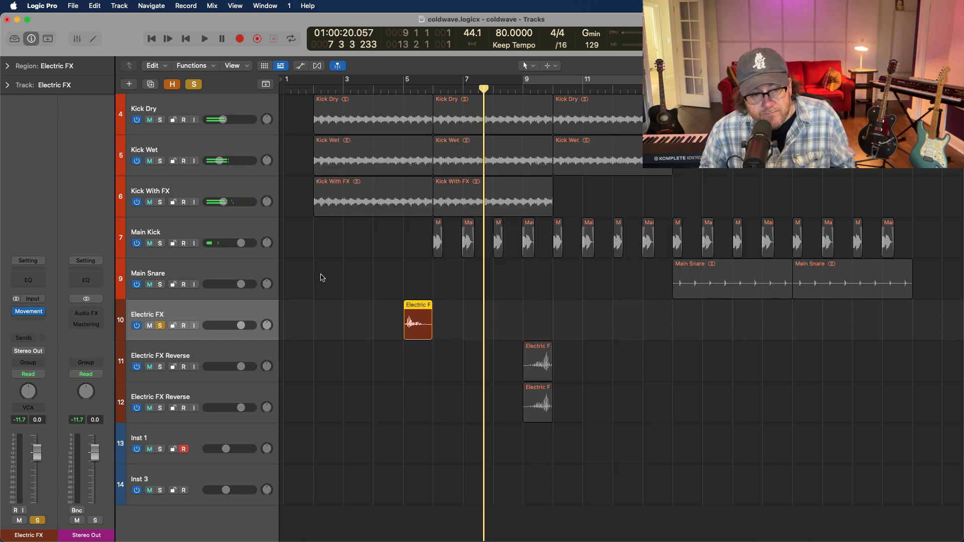
pyautogui.click(161, 325)
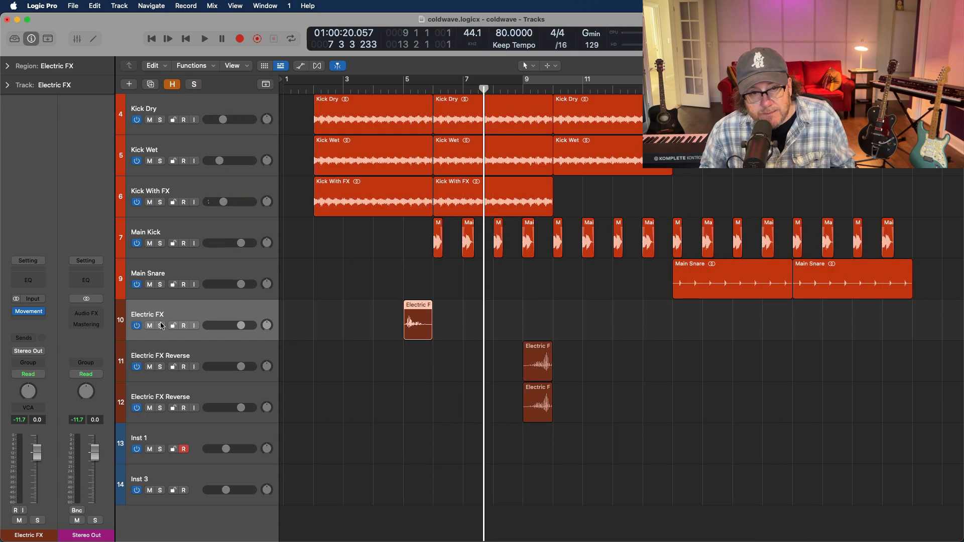
# - Select and solo the first Electric FX Reverse track, and place the playhead at bar 9
pyautogui.click(168, 355)
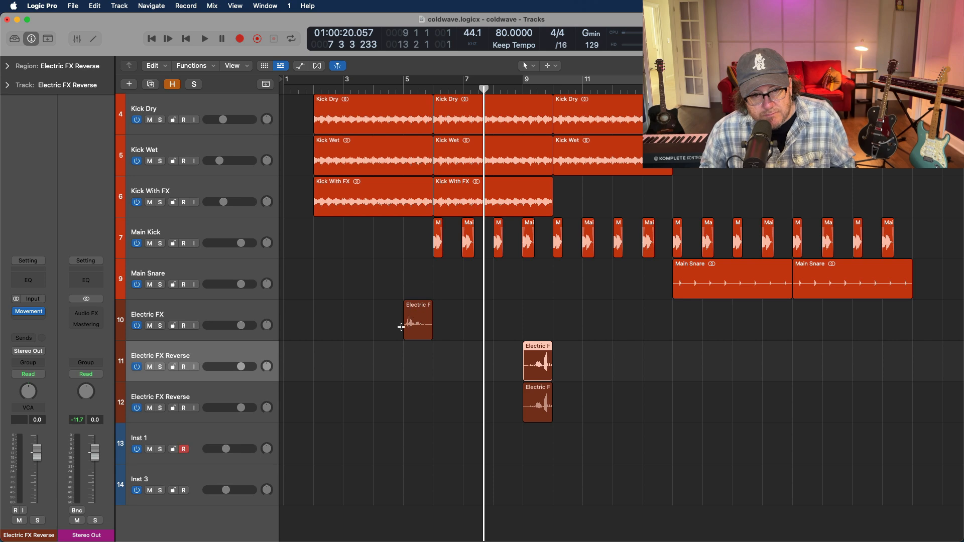
pyautogui.click(161, 368)
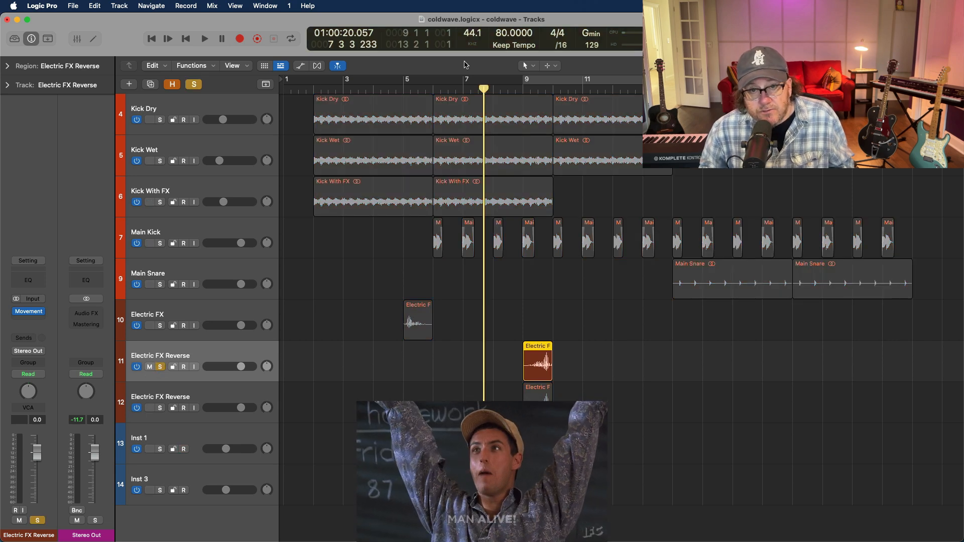
pyautogui.click(535, 89)
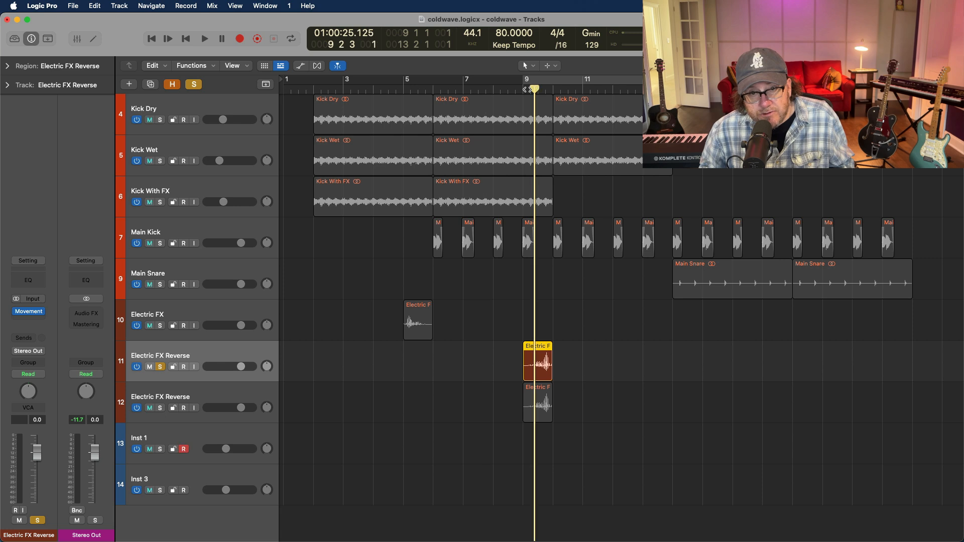
pyautogui.click(527, 89)
pyautogui.click(520, 89)
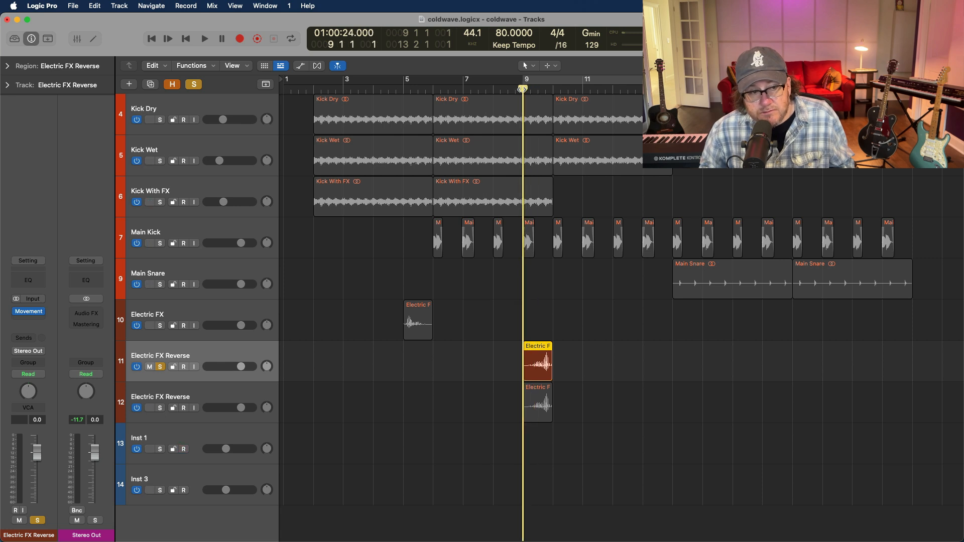
# - View and close its Movement plug-in, play the soloed reverse effect from bar 9, stop and turn off the solo
pyautogui.click(28, 312)
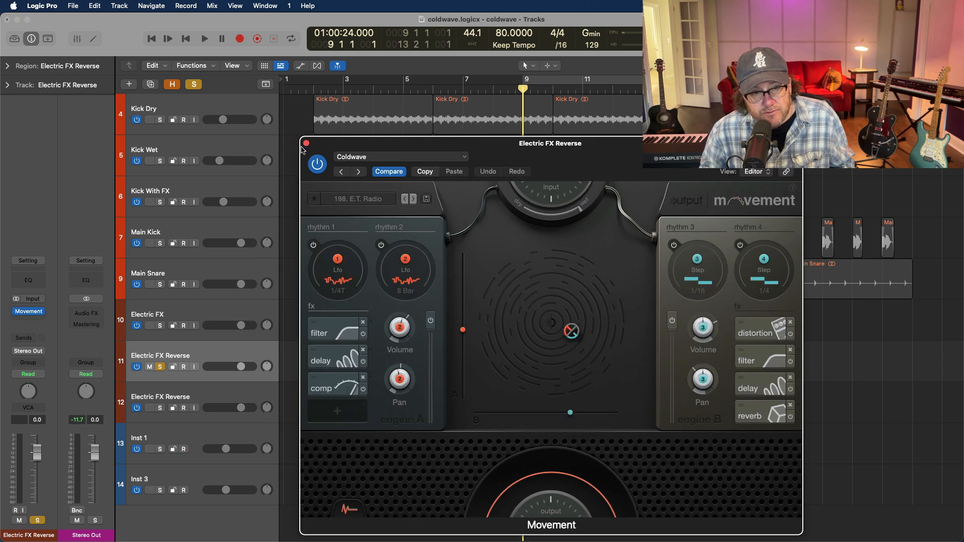
pyautogui.click(307, 143)
pyautogui.press('space')
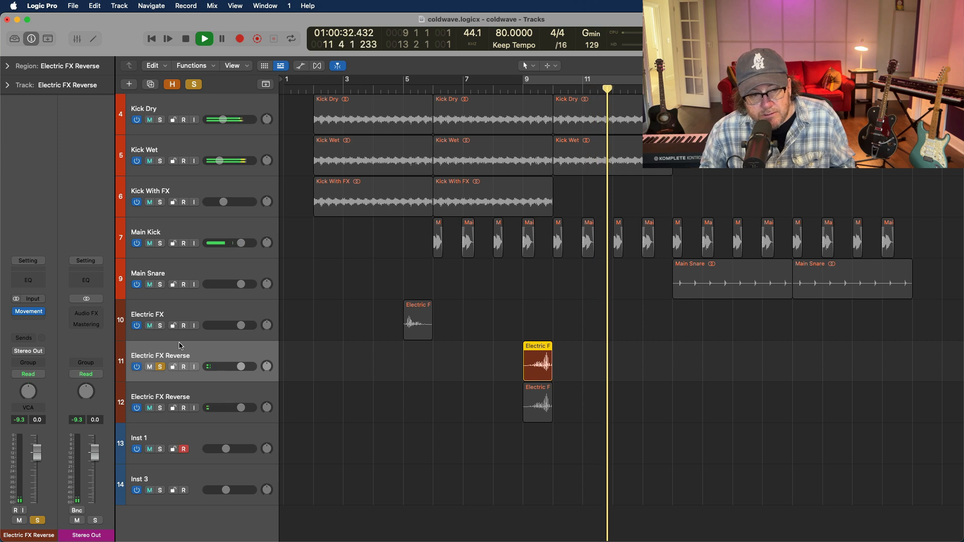
pyautogui.press('space')
pyautogui.click(160, 367)
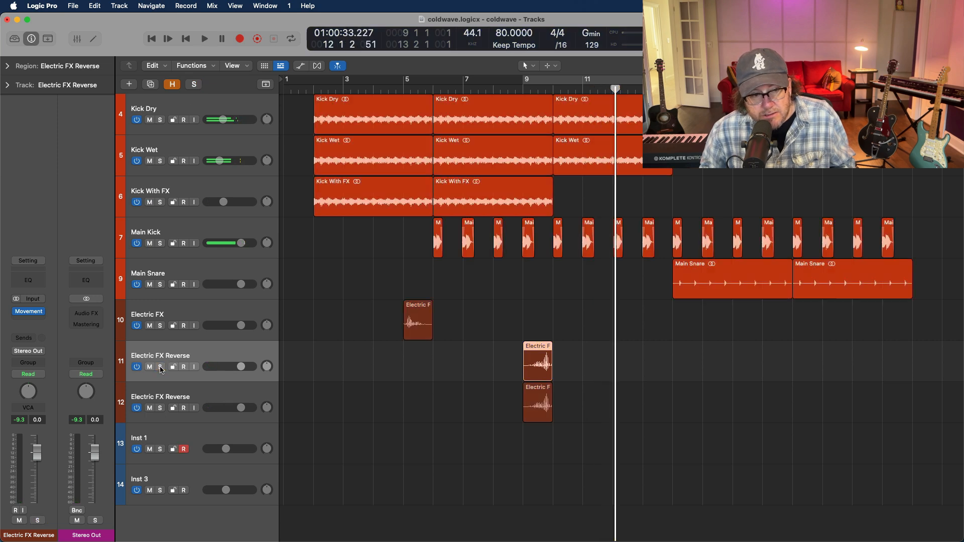
# - Select and solo the second Electric FX Reverse track, view and close its Movement plug-in, and switch the track off
pyautogui.click(160, 387)
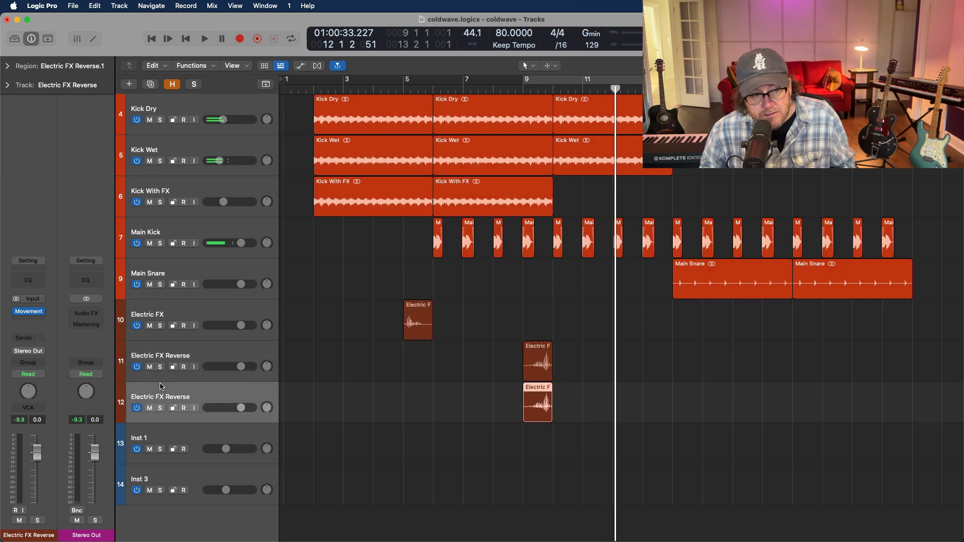
pyautogui.click(160, 408)
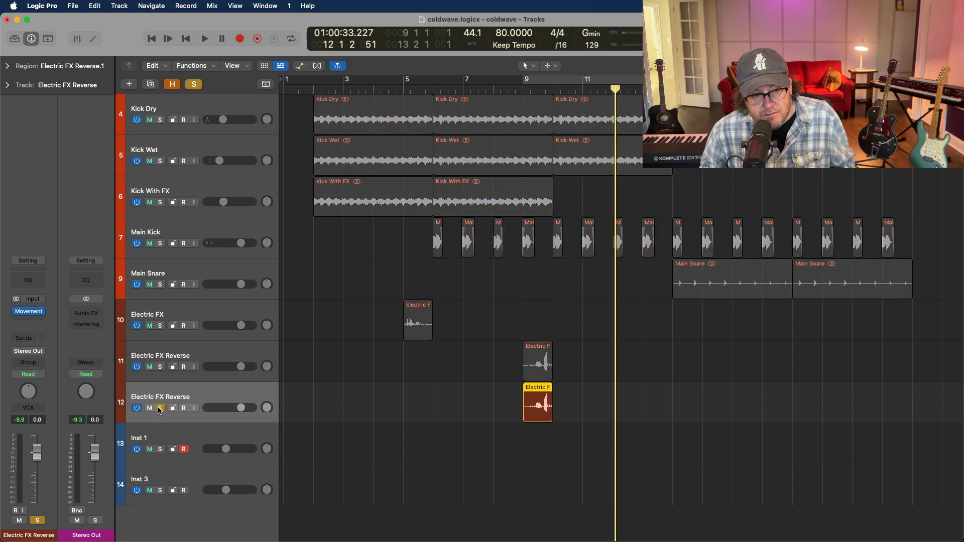
pyautogui.click(28, 312)
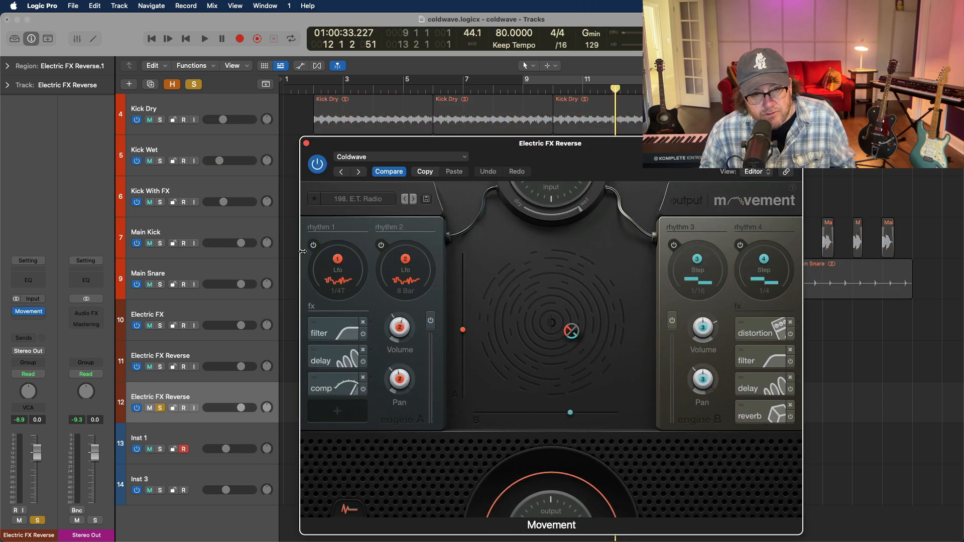
pyautogui.click(306, 144)
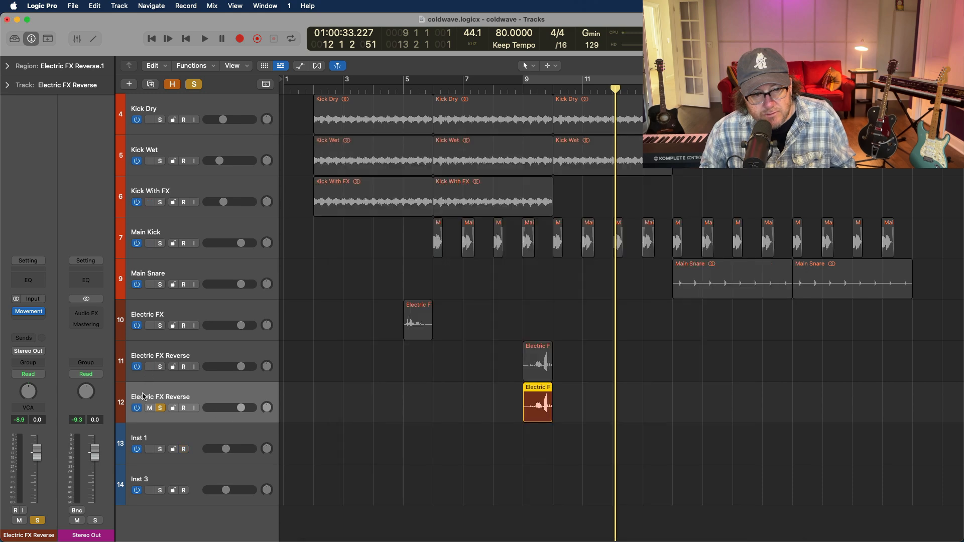
pyautogui.scroll(-1, 141, 409)
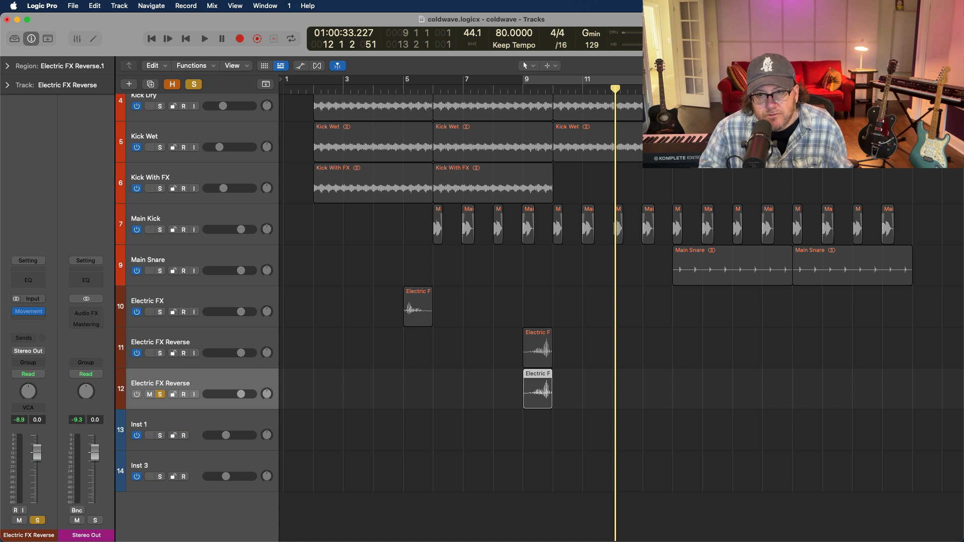
# - Turn on cycle mode with the range set from bar 14 to bar 22
pyautogui.press('c')
pyautogui.moveTo(673, 80); pyautogui.dragTo(913, 80)
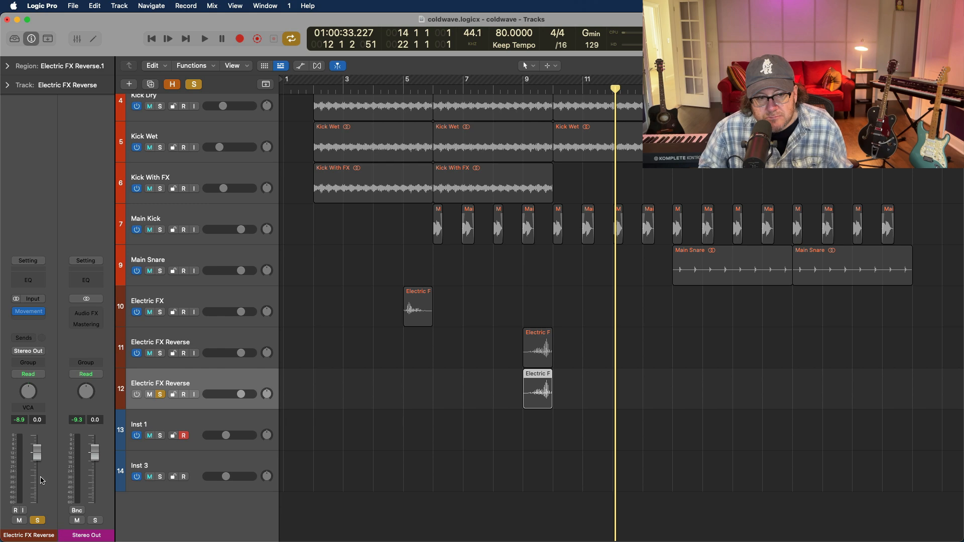
# - Open the bx_oberhausen synth on Inst 1, audition its Wake Up the Mountain preset in solo, clear all solos and close the synth
pyautogui.click(177, 423)
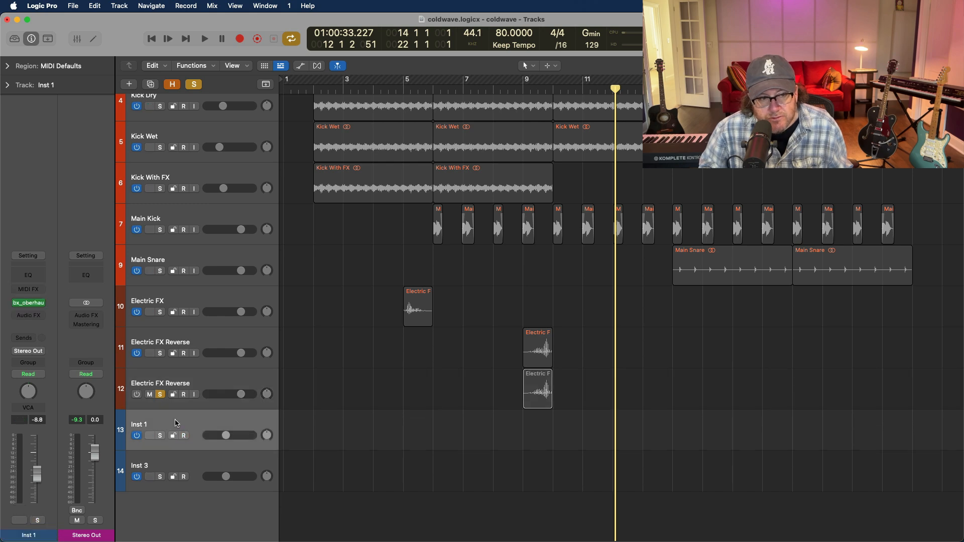
pyautogui.click(29, 303)
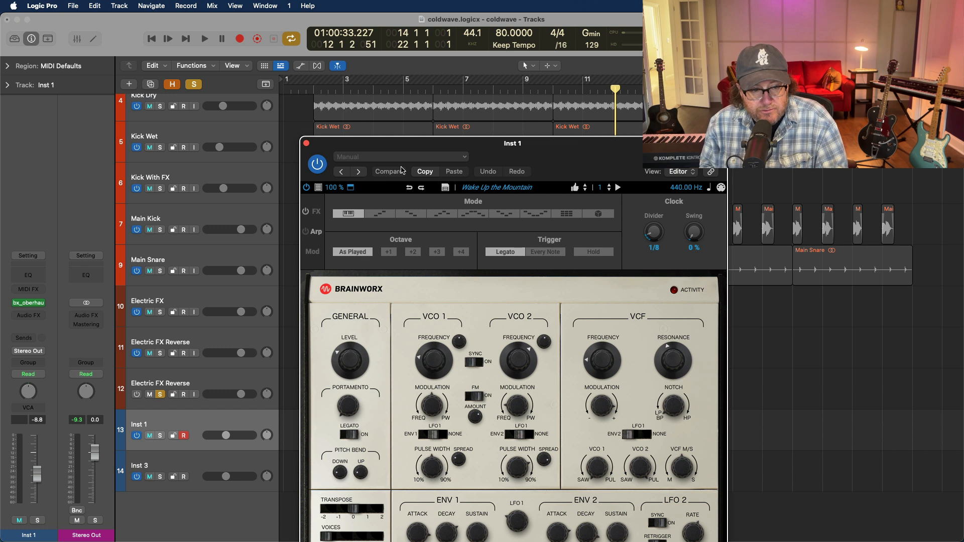
pyautogui.click(160, 439)
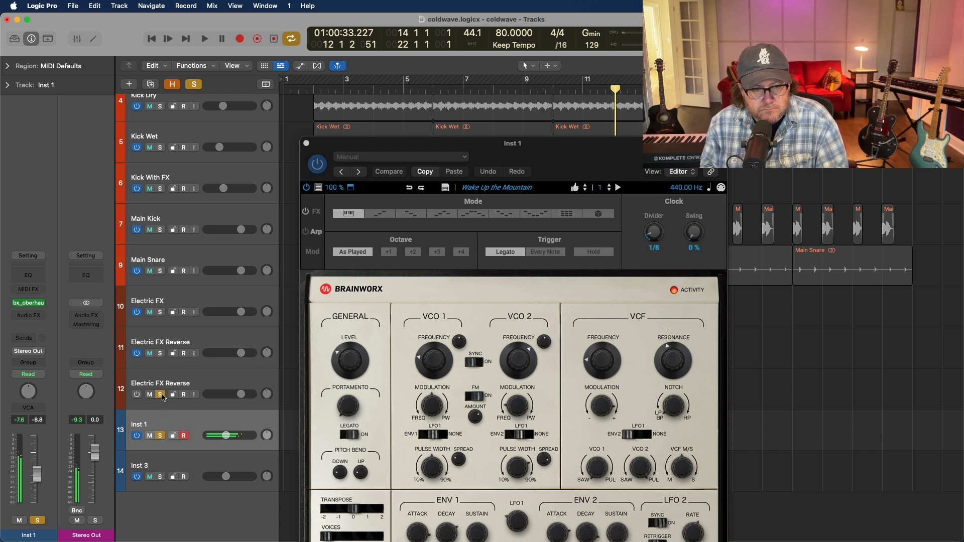
pyautogui.click(160, 436)
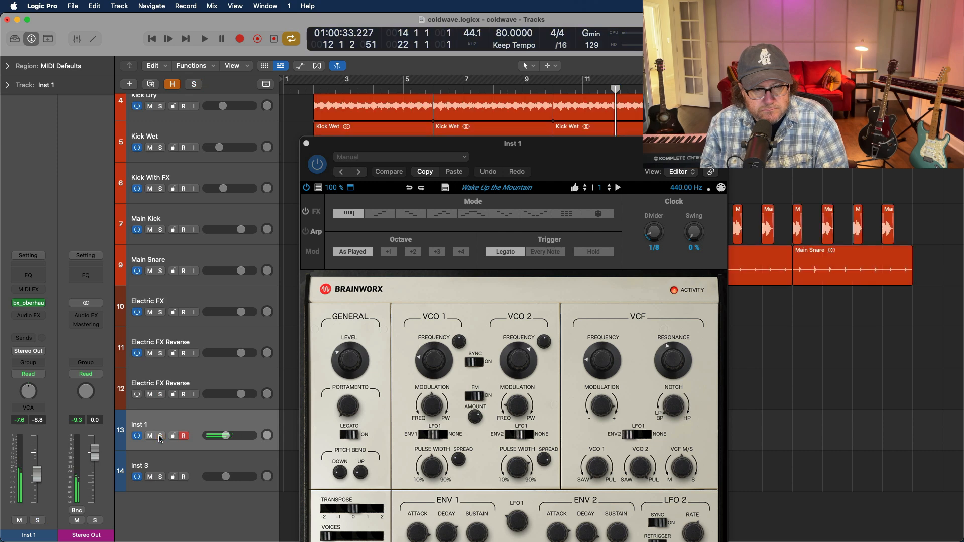
pyautogui.click(307, 144)
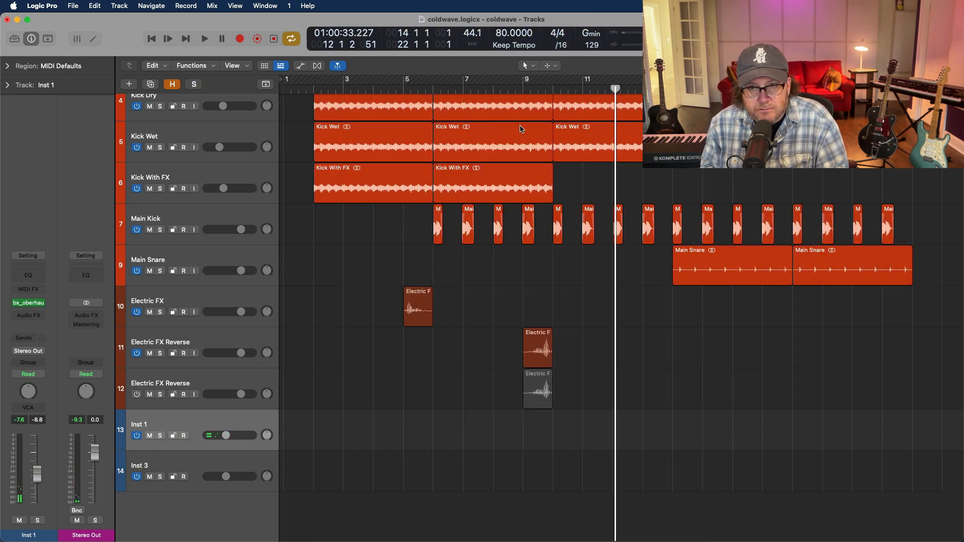
pyautogui.press('Return')
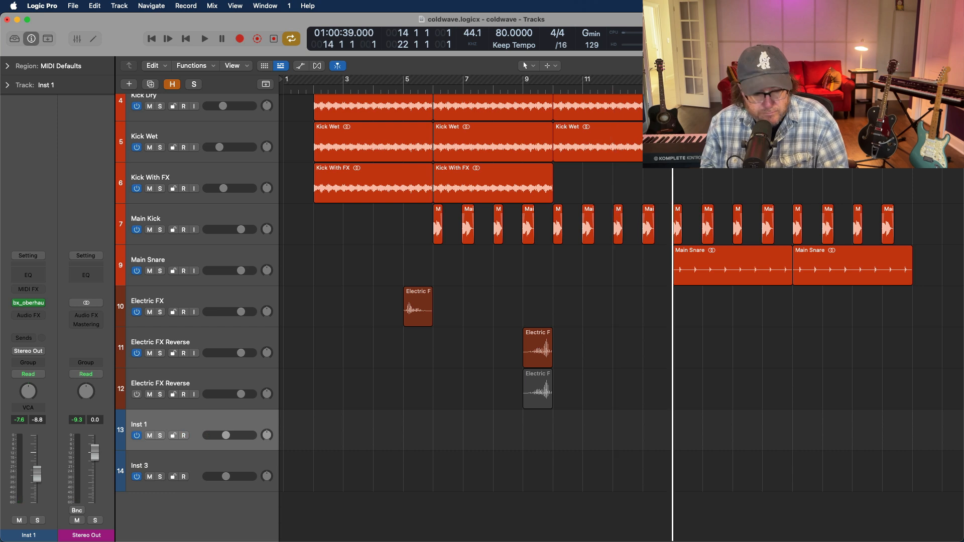
pyautogui.hotkey('alt', 'r')
pyautogui.press('r')
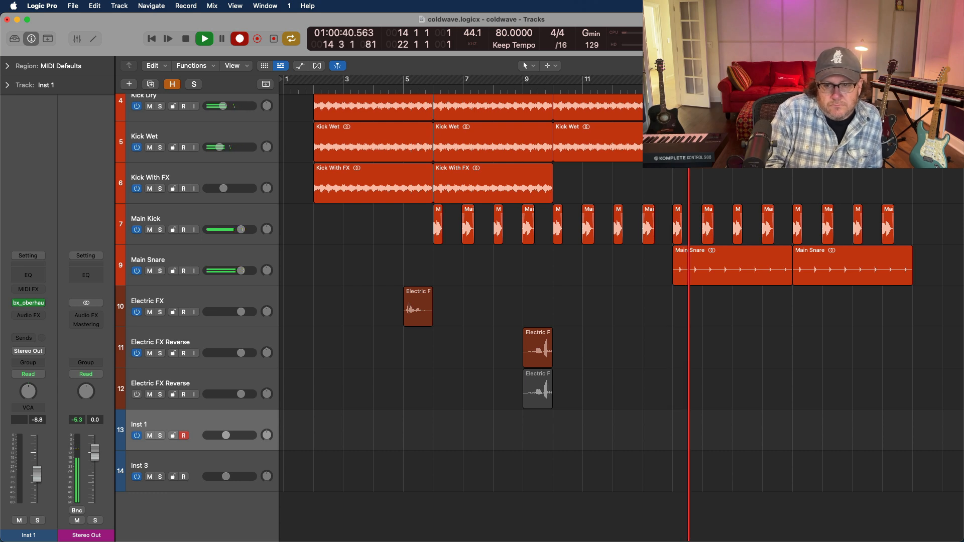
pyautogui.press('space')
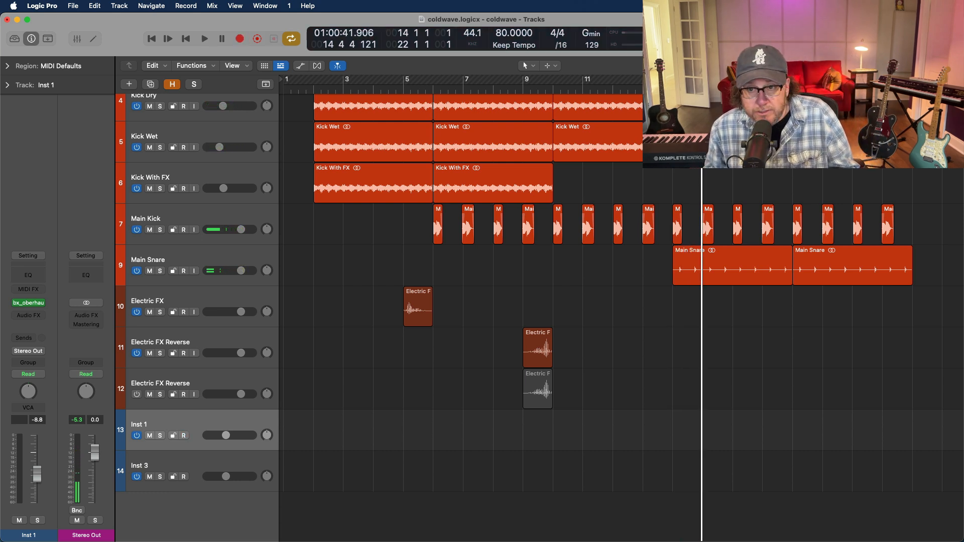
# - Record five cycled takes of a synth line on Inst 1 from bar 14 to bar 22
pyautogui.press('Return')
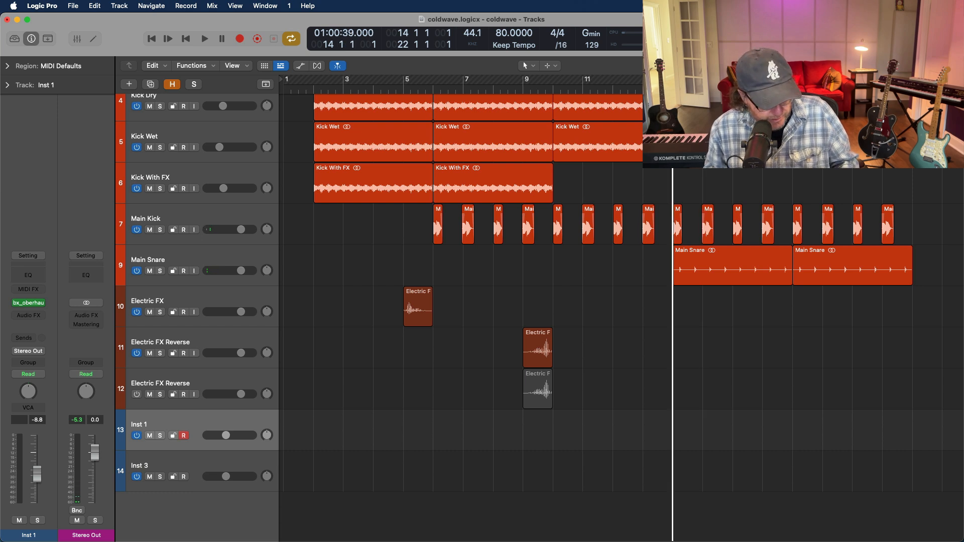
pyautogui.press('r')
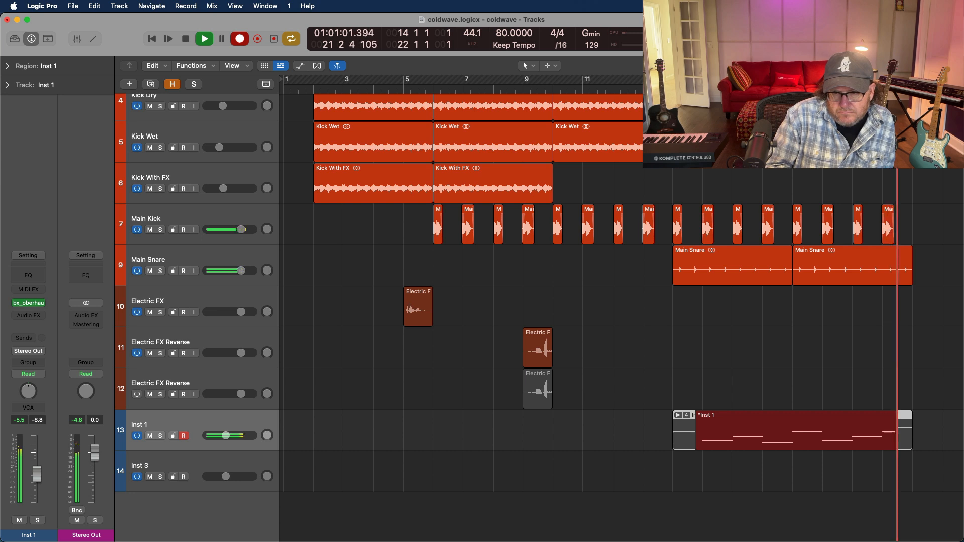
pyautogui.press('space')
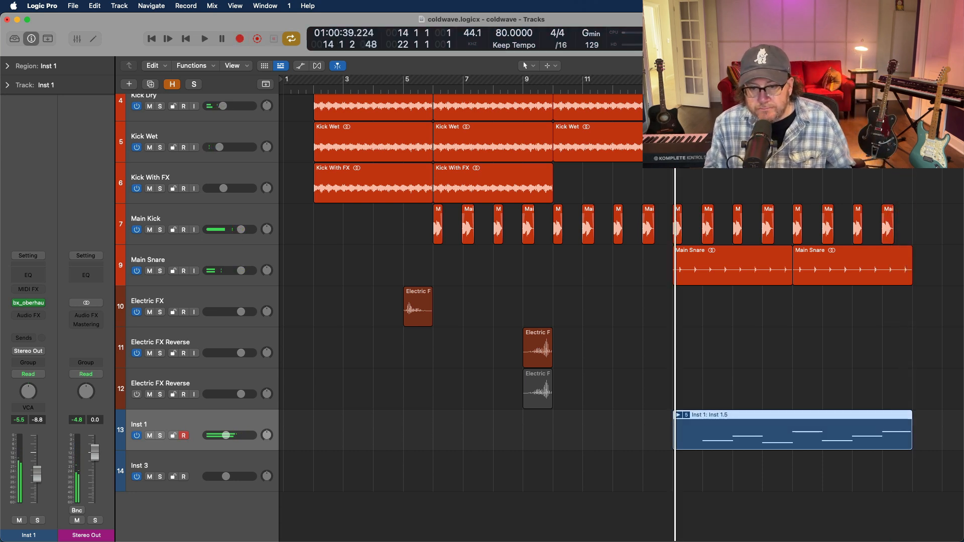
# - Expand the Inst 1 take folder and make take Inst 1.1 the active one
pyautogui.click(679, 416)
pyautogui.scroll(-10, 678, 457)
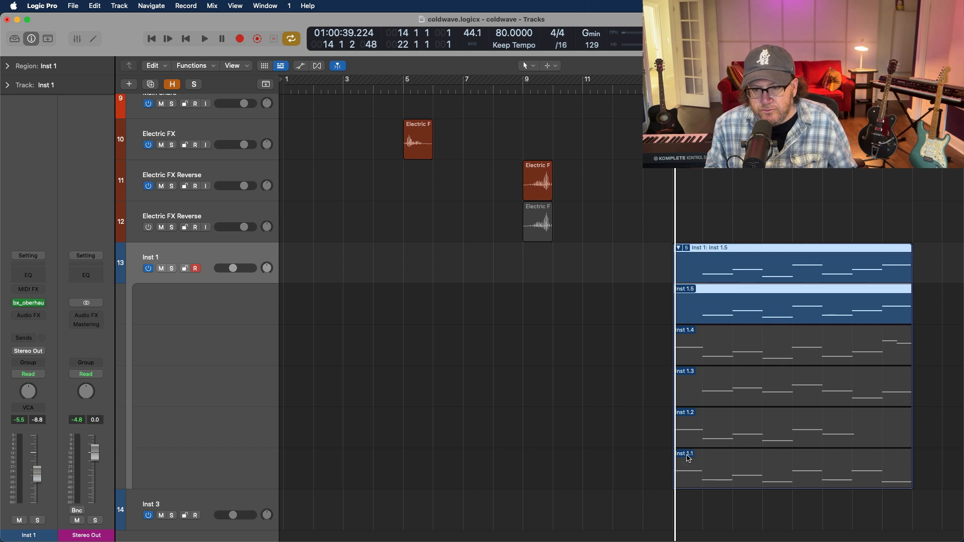
pyautogui.click(688, 458)
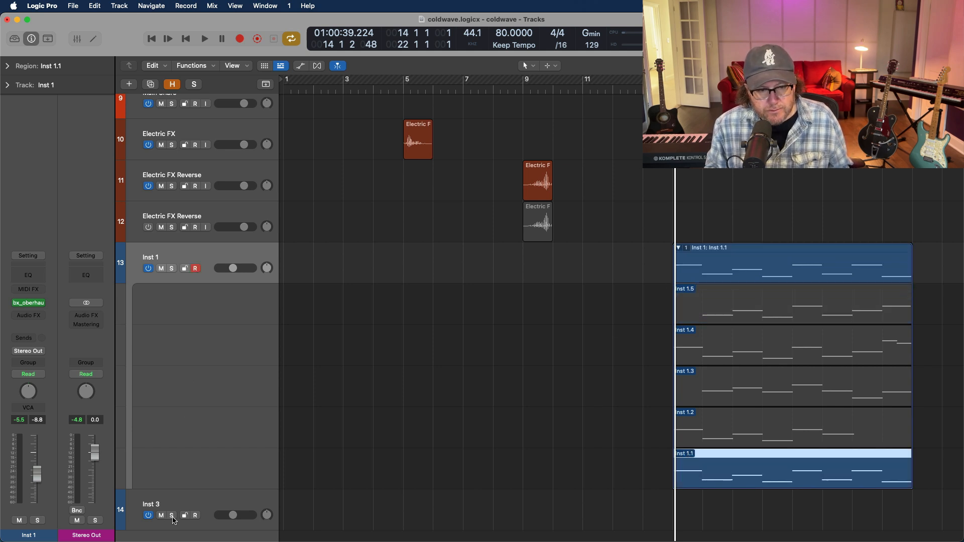
# - Solo the Inst 3 and Inst 1 tracks and play take Inst 1.1 before stopping playback
pyautogui.click(172, 516)
pyautogui.press('space')
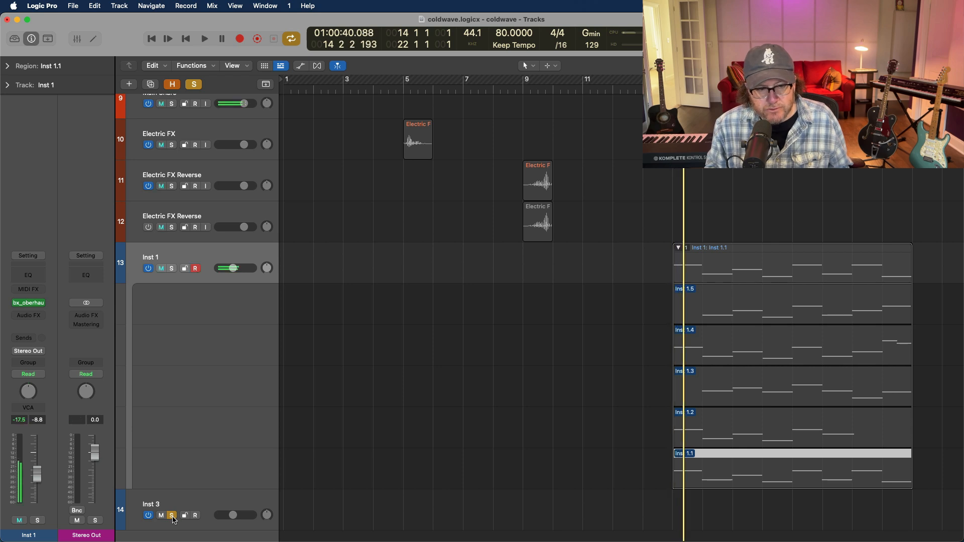
pyautogui.click(171, 268)
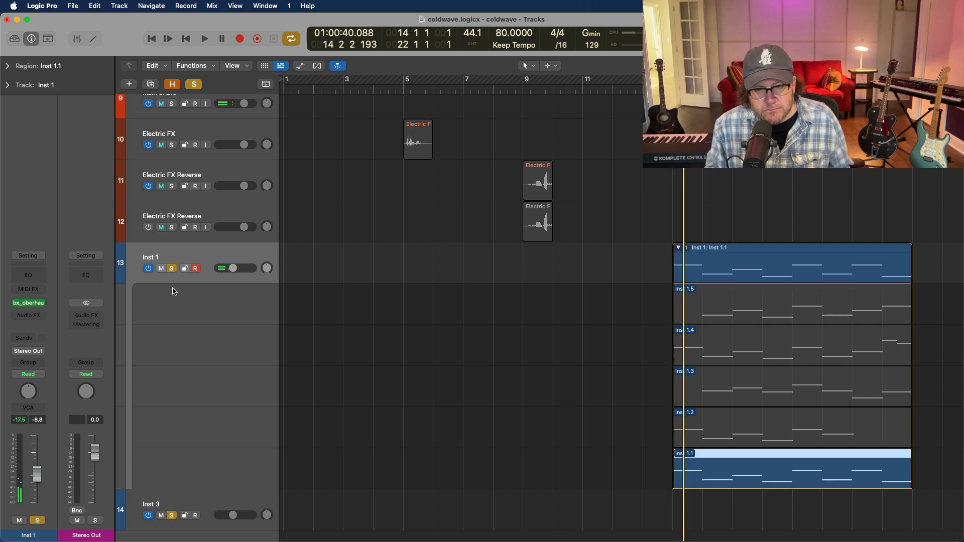
pyautogui.press('space')
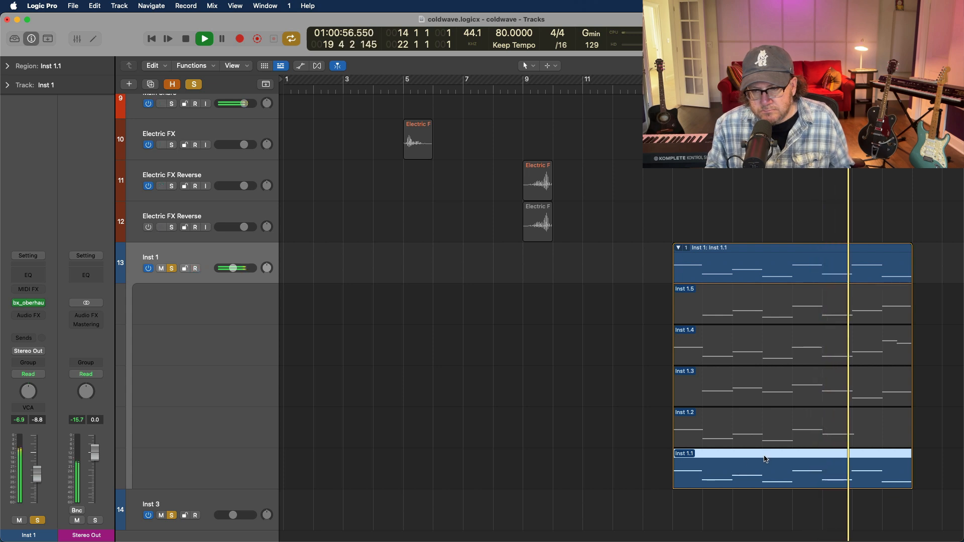
pyautogui.press('space')
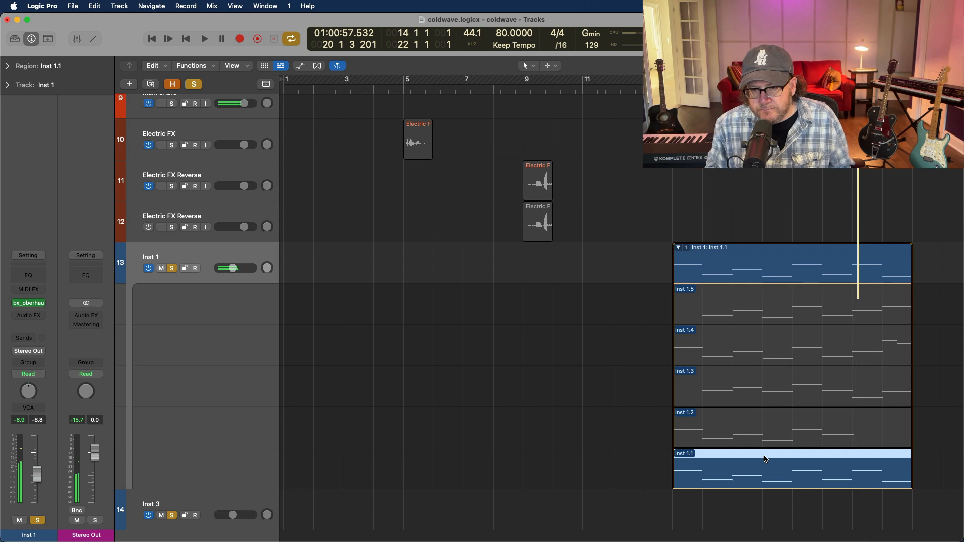
# - Flatten the take folder to Inst 1.1 and open the flattened region in the Piano Roll
pyautogui.doubleClick(766, 459)
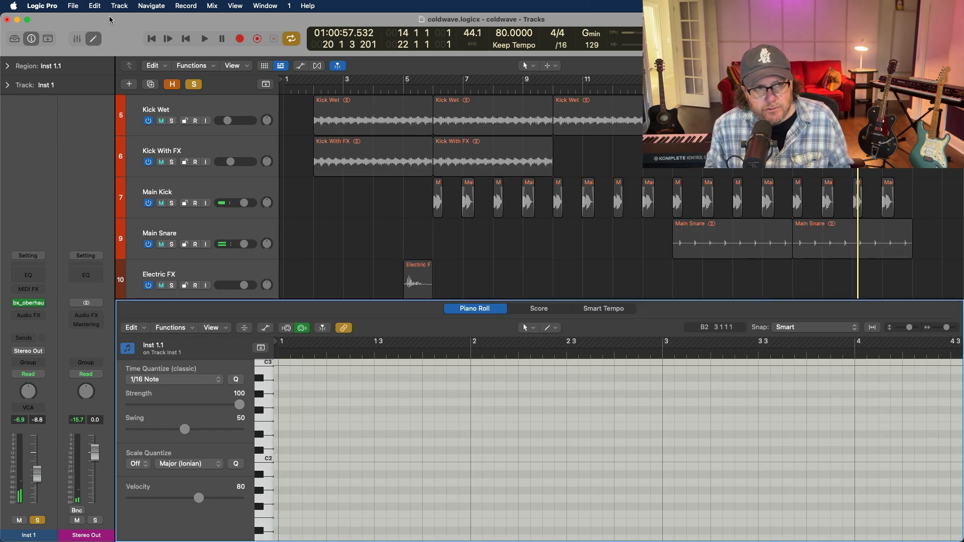
pyautogui.click(97, 38)
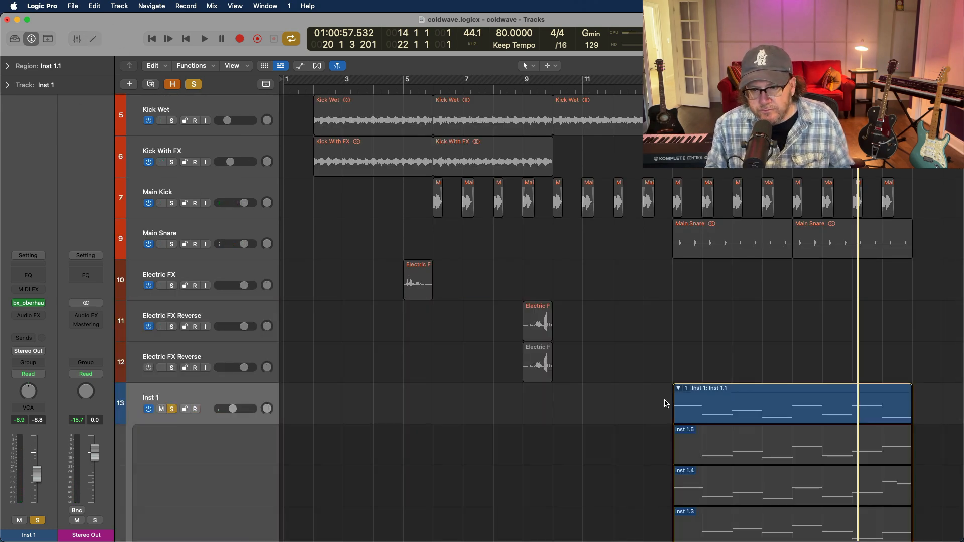
pyautogui.click(689, 389)
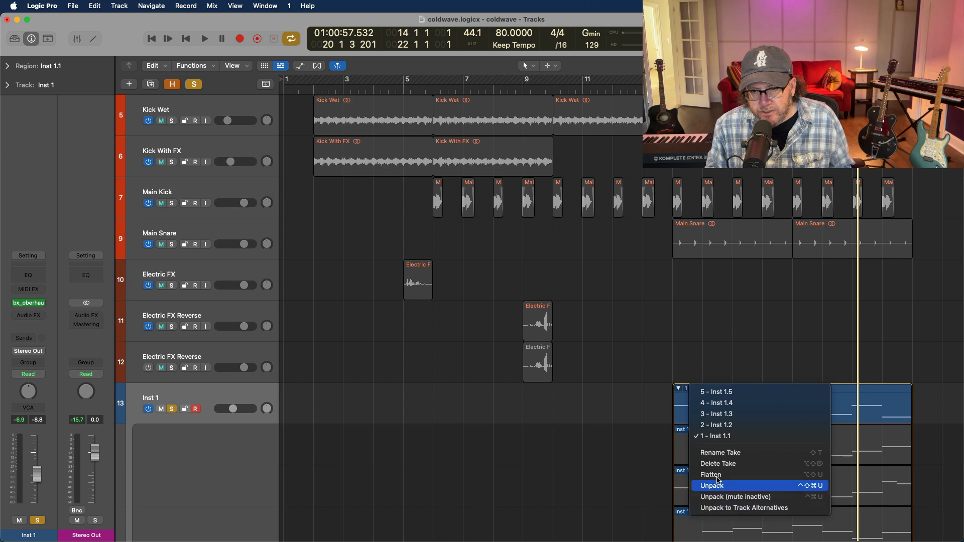
pyautogui.click(718, 475)
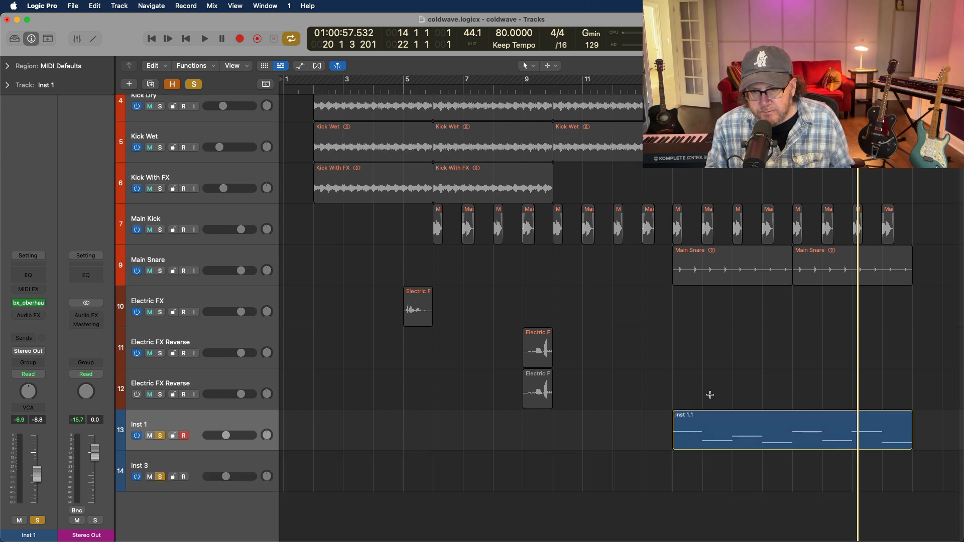
pyautogui.doubleClick(682, 419)
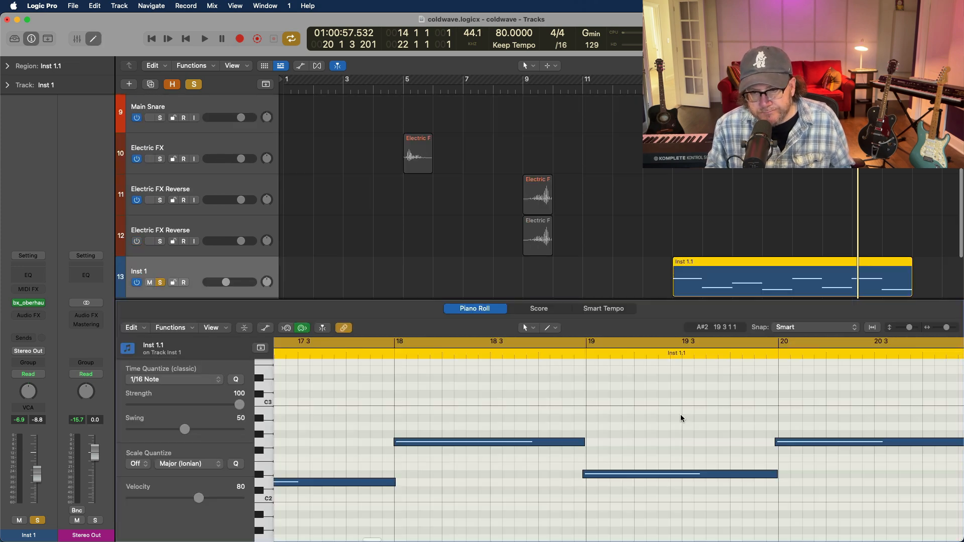
# - Quantize all notes of Inst 1.1 to 1/4 Note and lengthen the first note so it ends at bar 15
pyautogui.hscroll(-10, 411, 506)
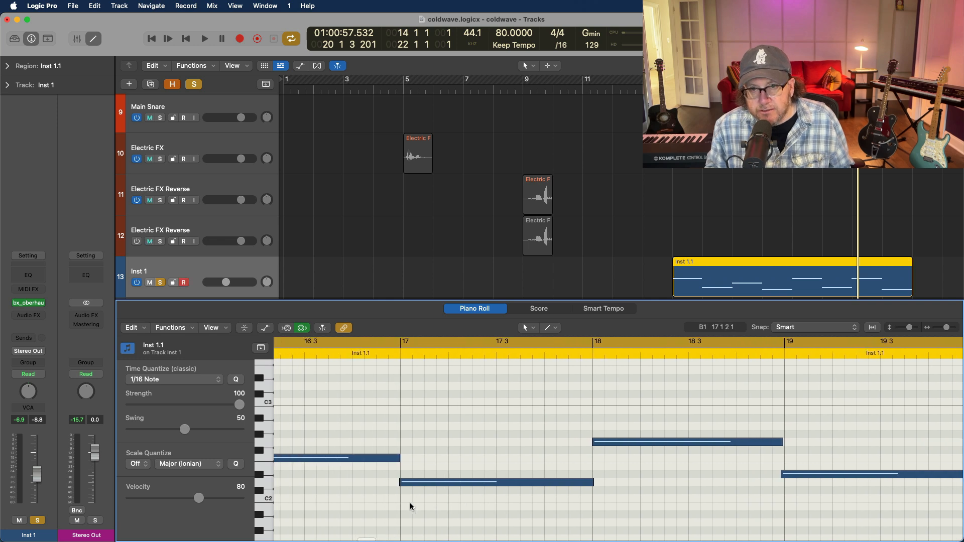
pyautogui.hscroll(-2, 411, 506)
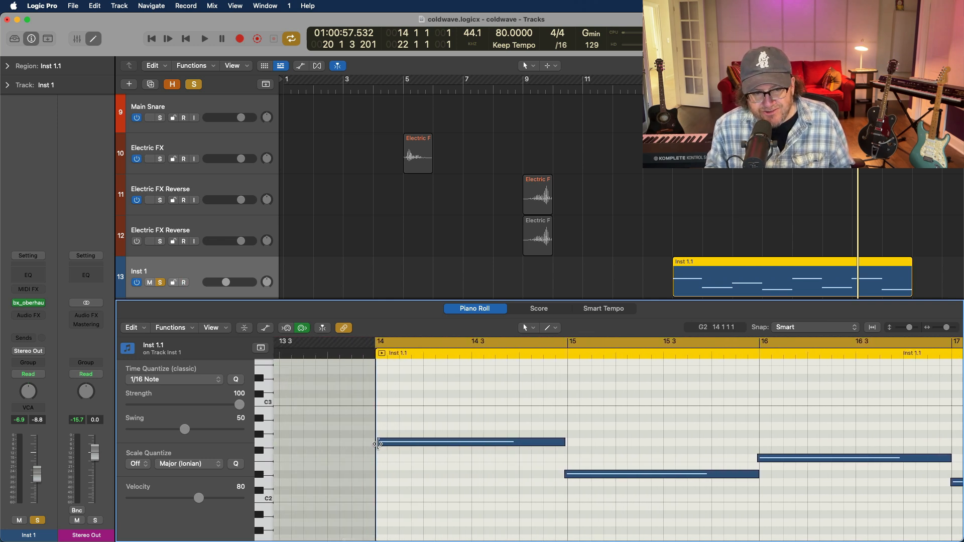
pyautogui.click(384, 445)
pyautogui.press('super+a')
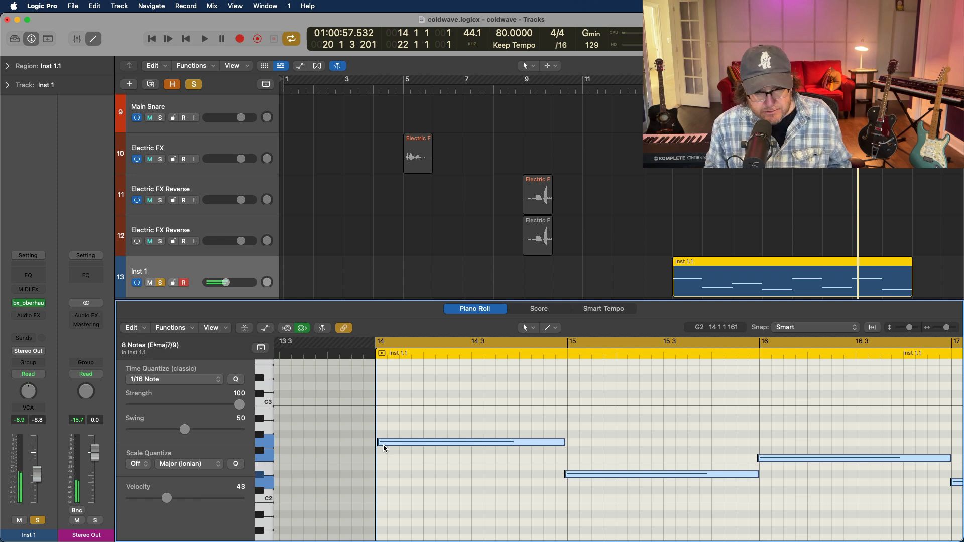
pyautogui.click(223, 381)
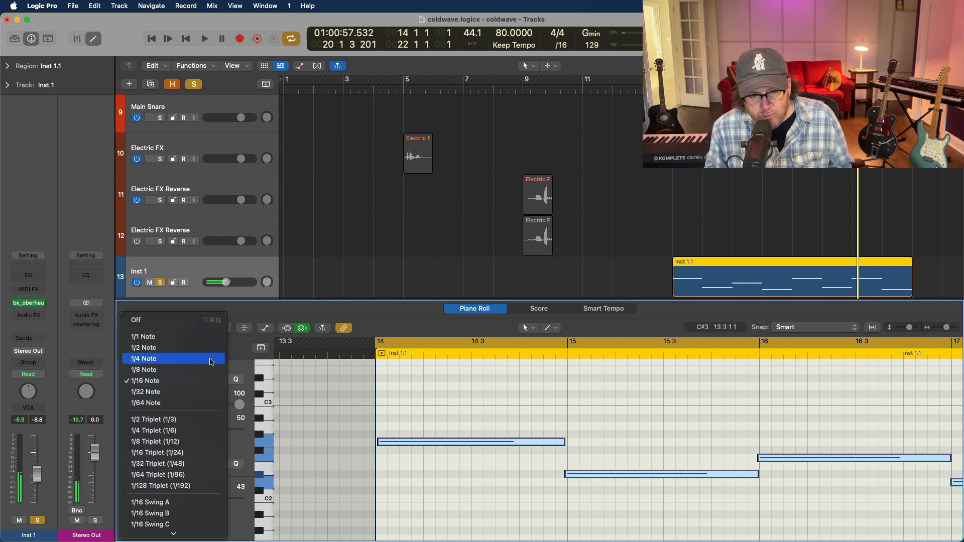
pyautogui.click(211, 360)
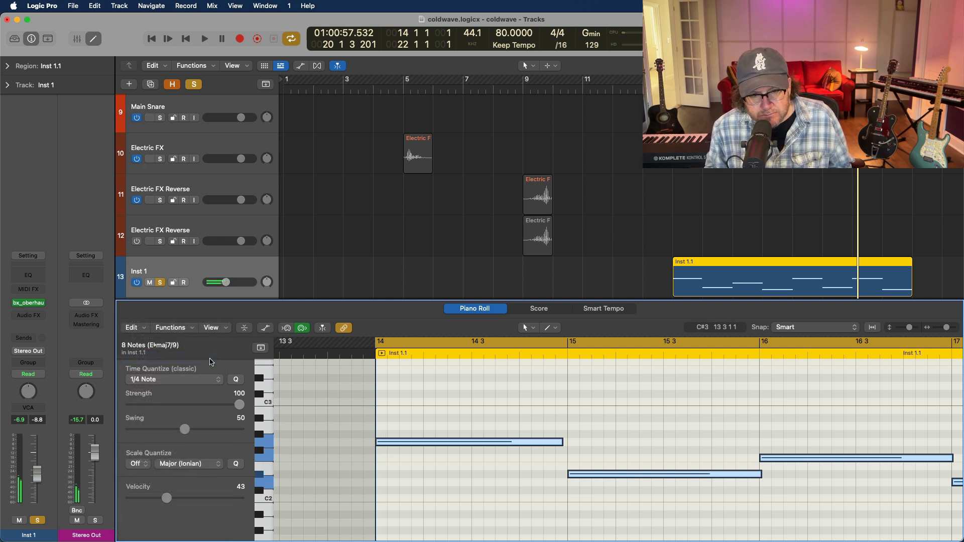
pyautogui.click(437, 481)
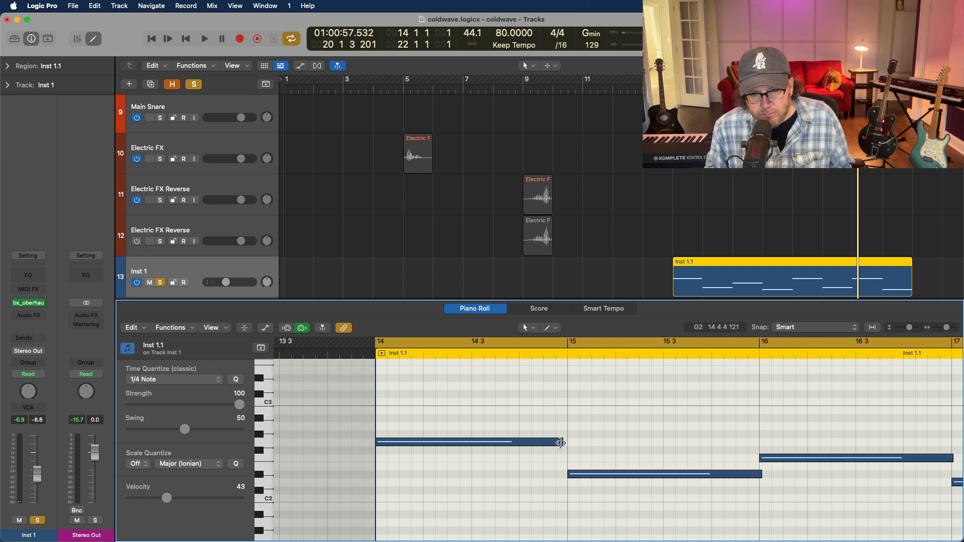
pyautogui.moveTo(561, 443); pyautogui.dragTo(576, 446)
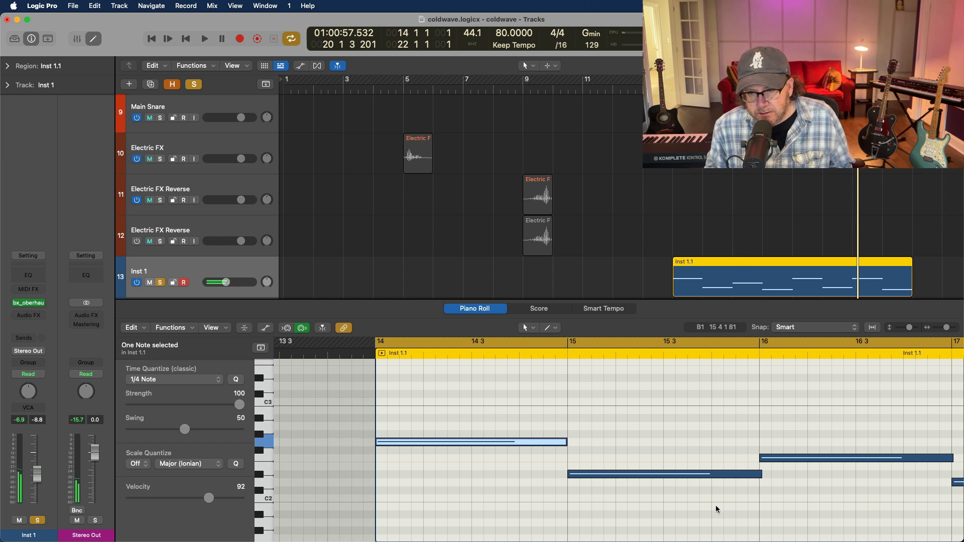
# - Trim the start of the bar 17 note slightly later and extend the bar 16 note to meet it
pyautogui.hscroll(3, 717, 510)
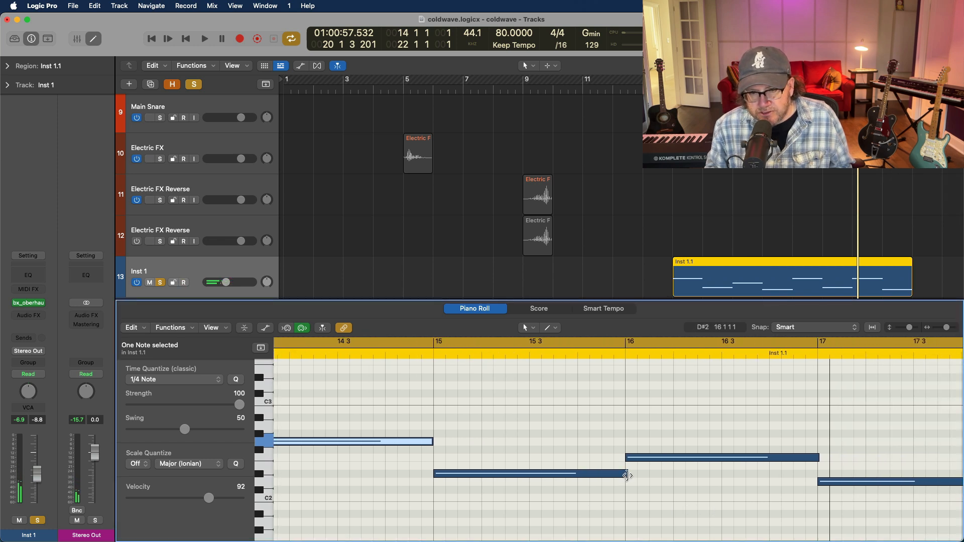
pyautogui.hscroll(3, 627, 476)
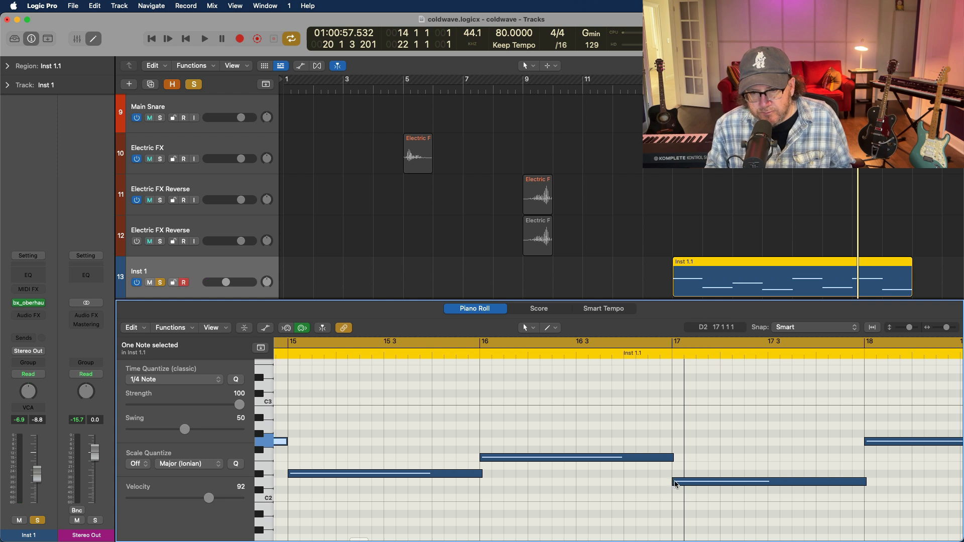
pyautogui.moveTo(676, 485); pyautogui.dragTo(685, 484)
pyautogui.click(673, 458)
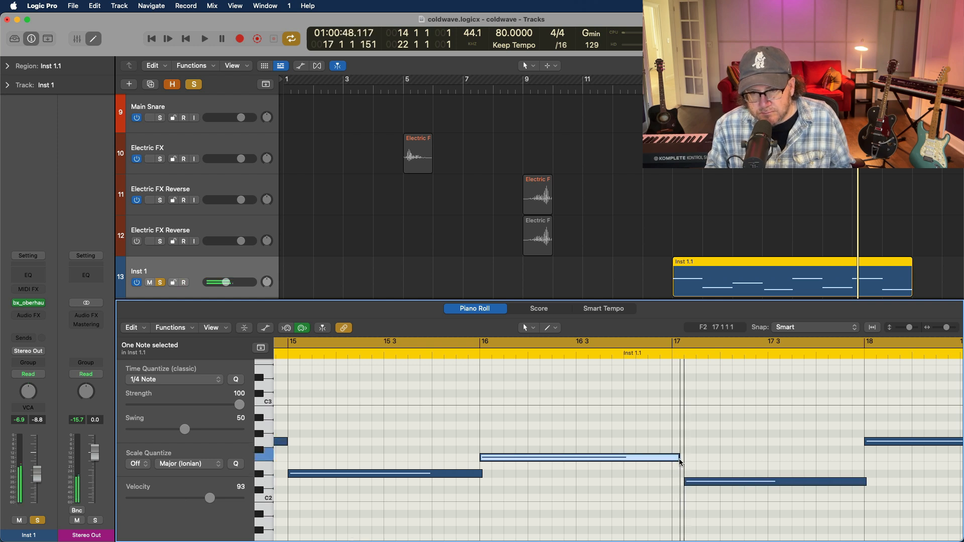
# - Check the remaining notes of the line and lower the note at bar 20 to F2
pyautogui.hscroll(4, 682, 463)
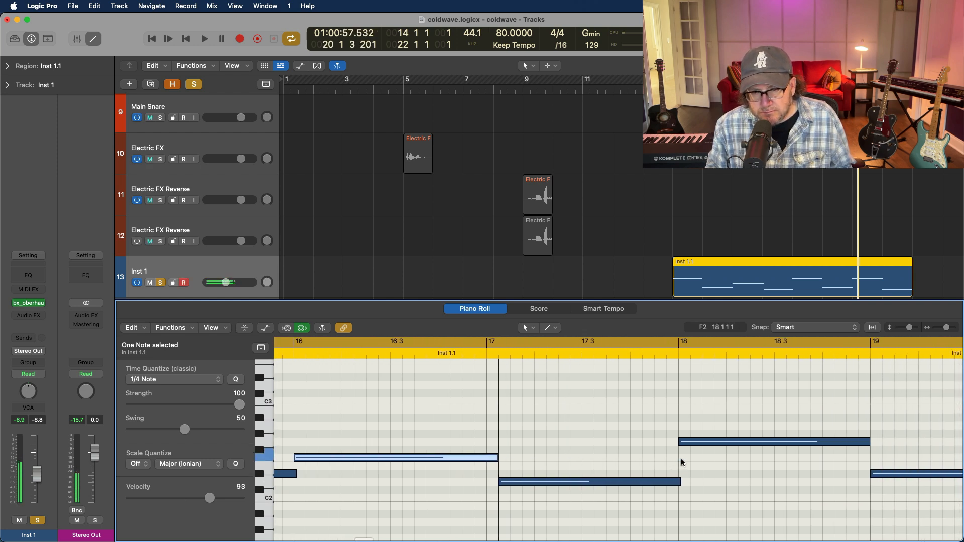
pyautogui.click(692, 443)
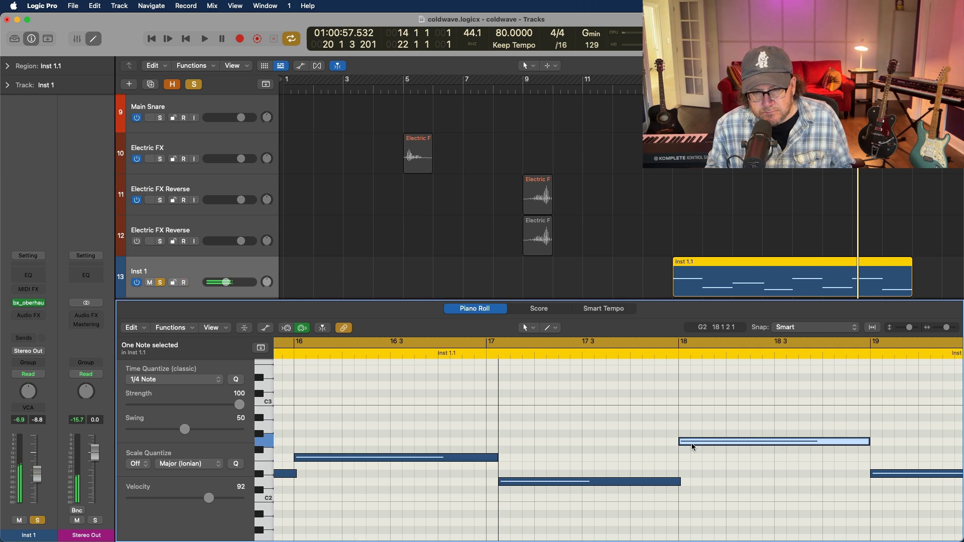
pyautogui.scroll(-5, 693, 445)
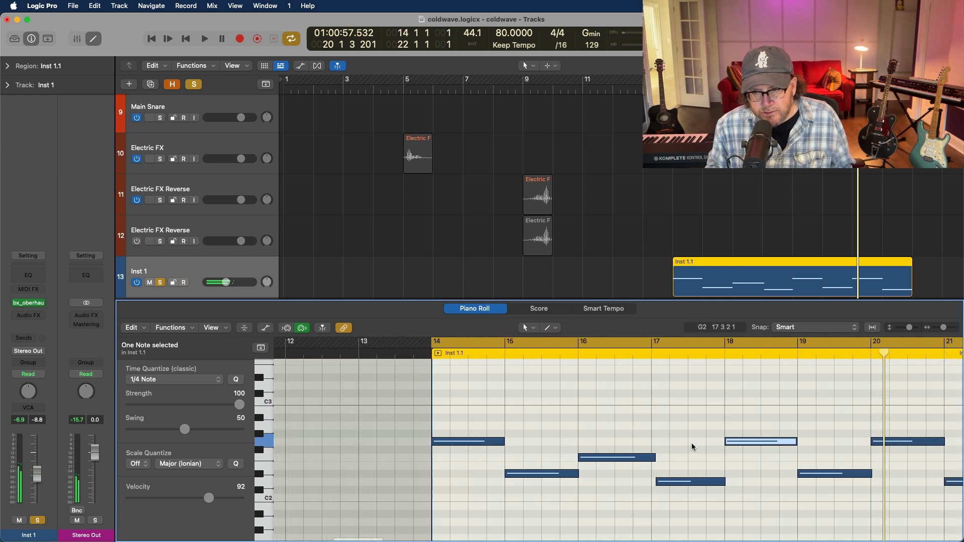
pyautogui.hscroll(2, 693, 444)
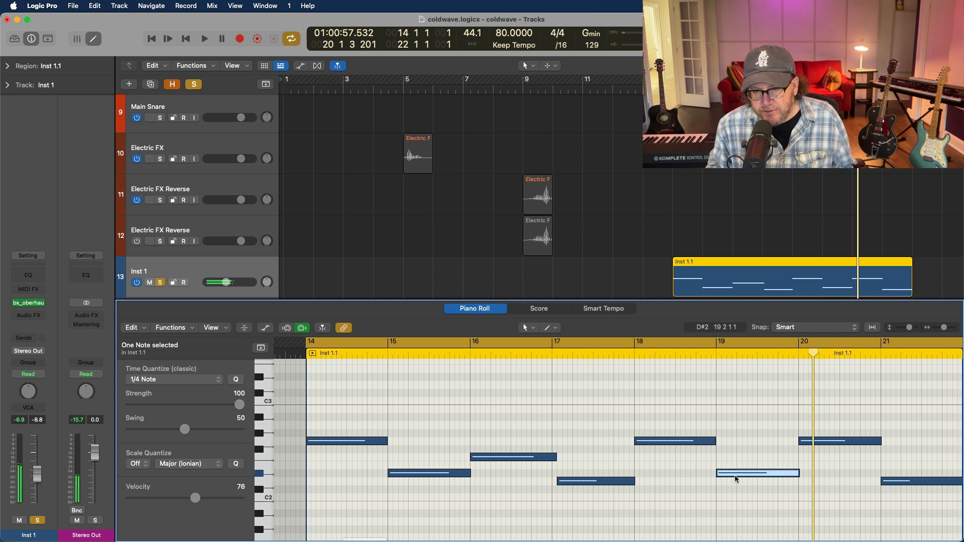
pyautogui.hscroll(2, 736, 480)
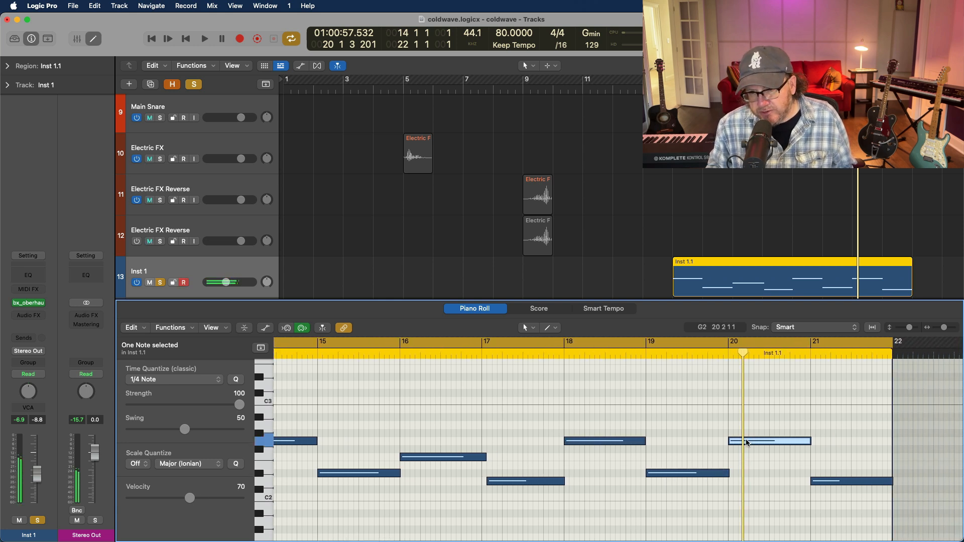
pyautogui.moveTo(747, 443); pyautogui.dragTo(747, 458)
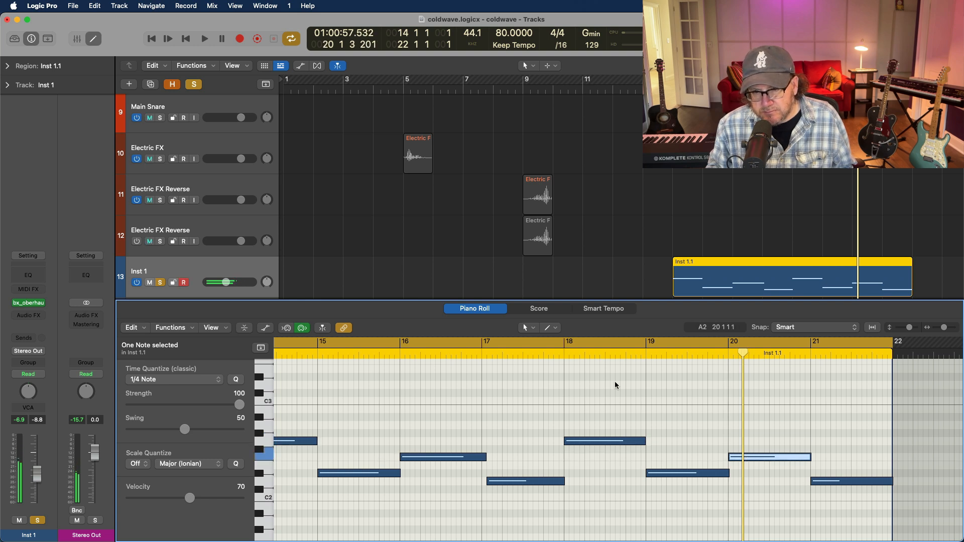
# - Audition the line and align the bar 17 note's start and the bar 16 note's end exactly to bar 17
pyautogui.press('space')
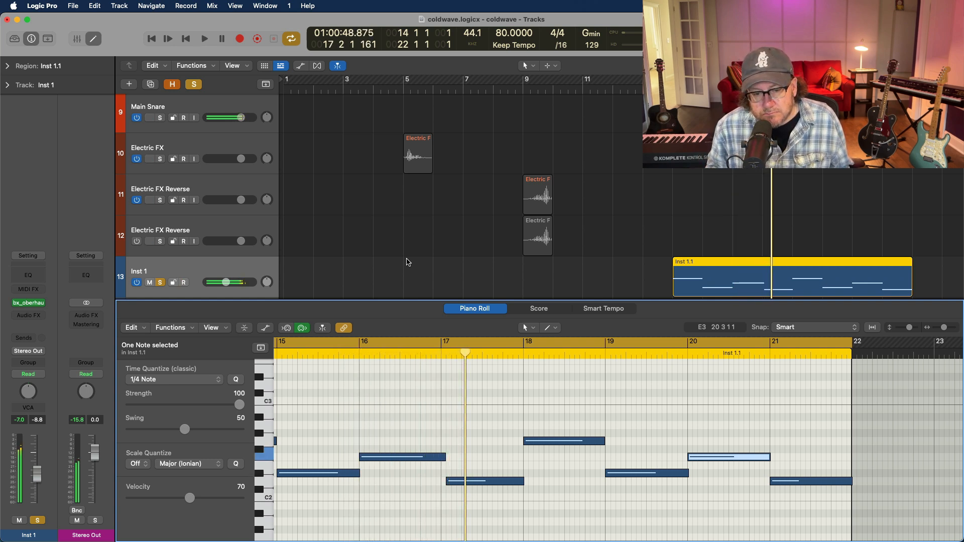
pyautogui.click(448, 483)
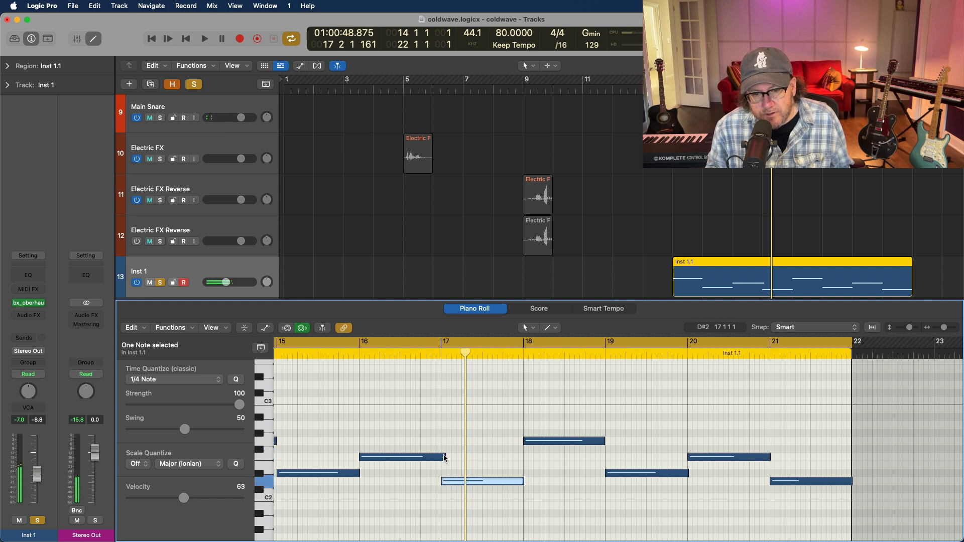
pyautogui.click(445, 457)
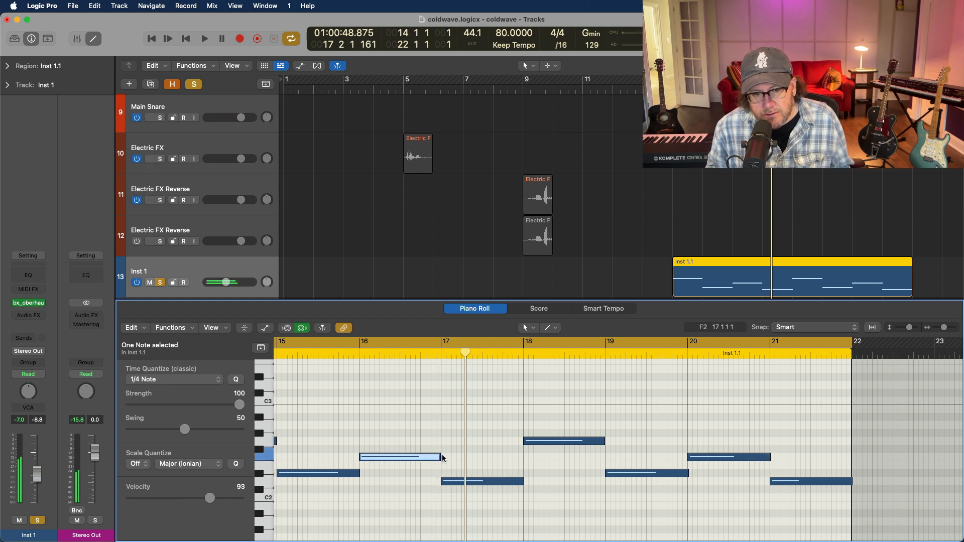
# - Solo Main Snare and Main Kick while playing the synth line from bar 14, and stop playback after the cycle repeats
pyautogui.hscroll(-4, 338, 367)
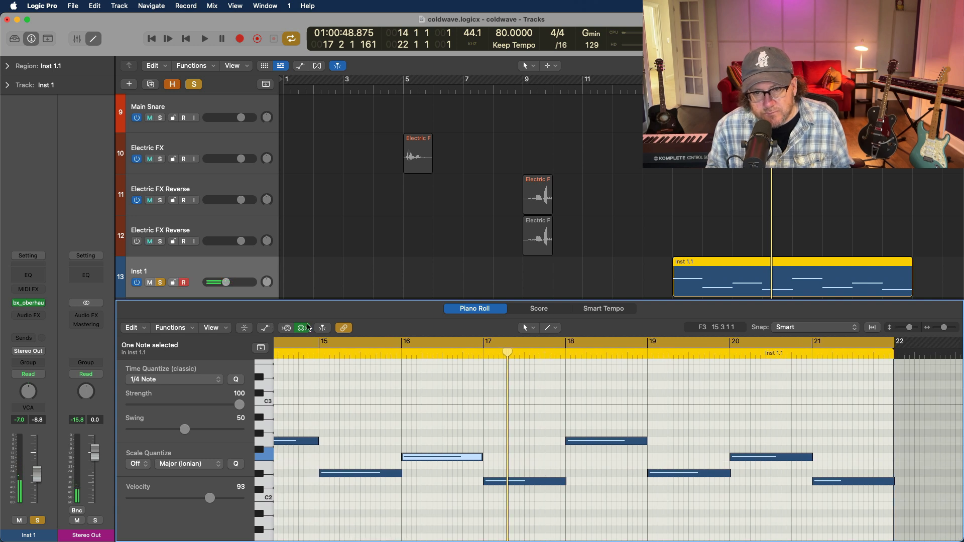
pyautogui.press('space')
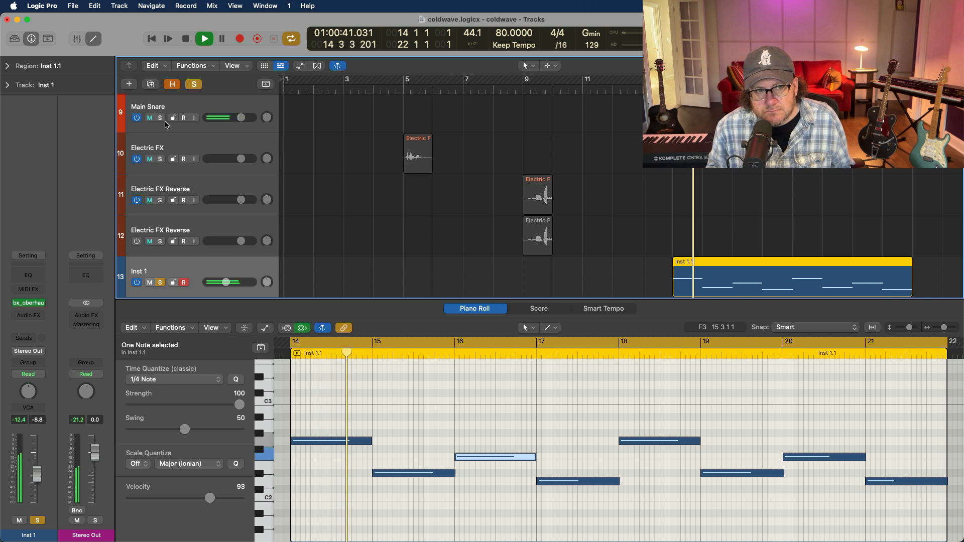
pyautogui.click(160, 118)
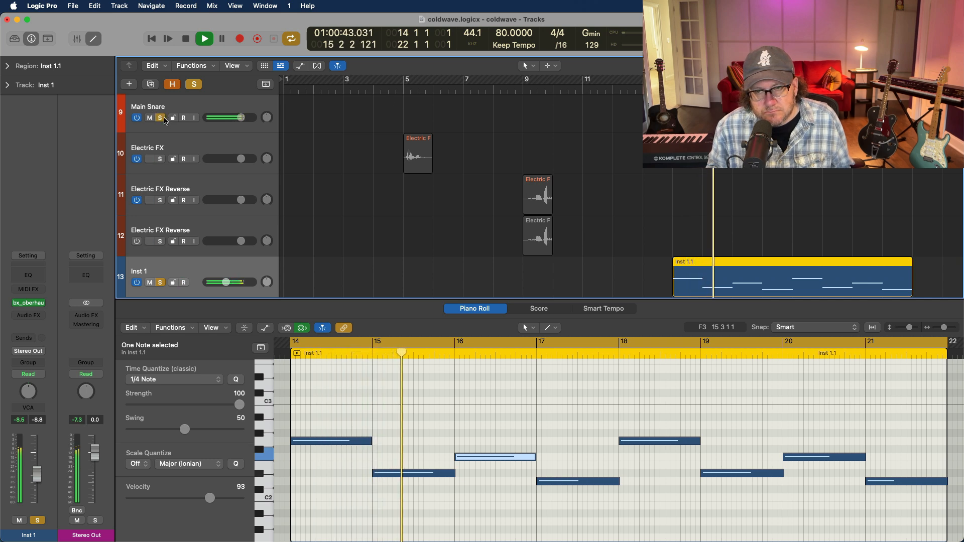
pyautogui.scroll(2, 163, 146)
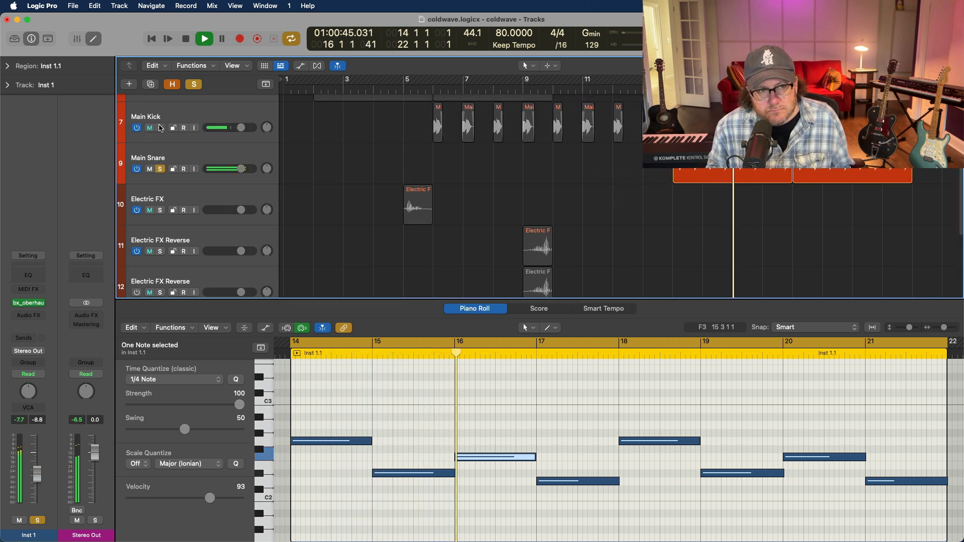
pyautogui.click(160, 128)
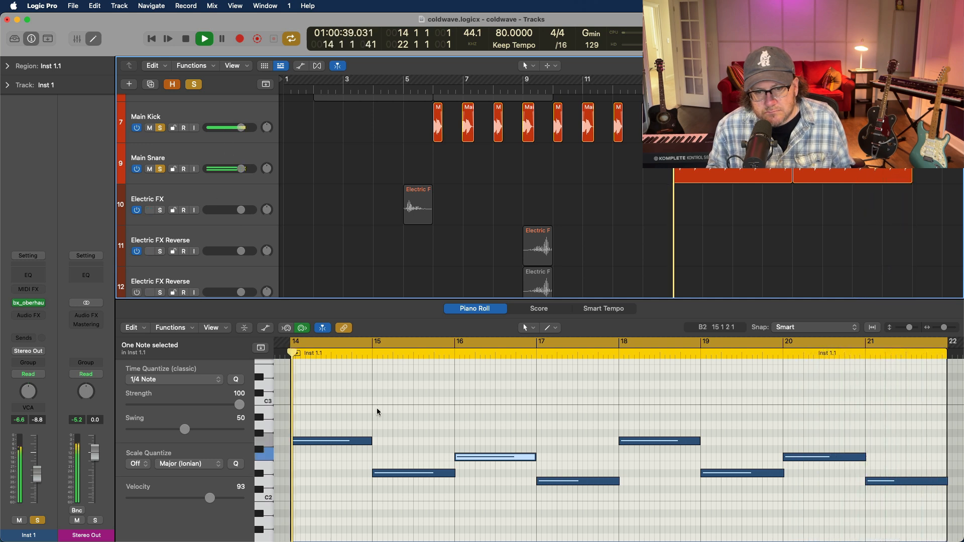
pyautogui.press('space')
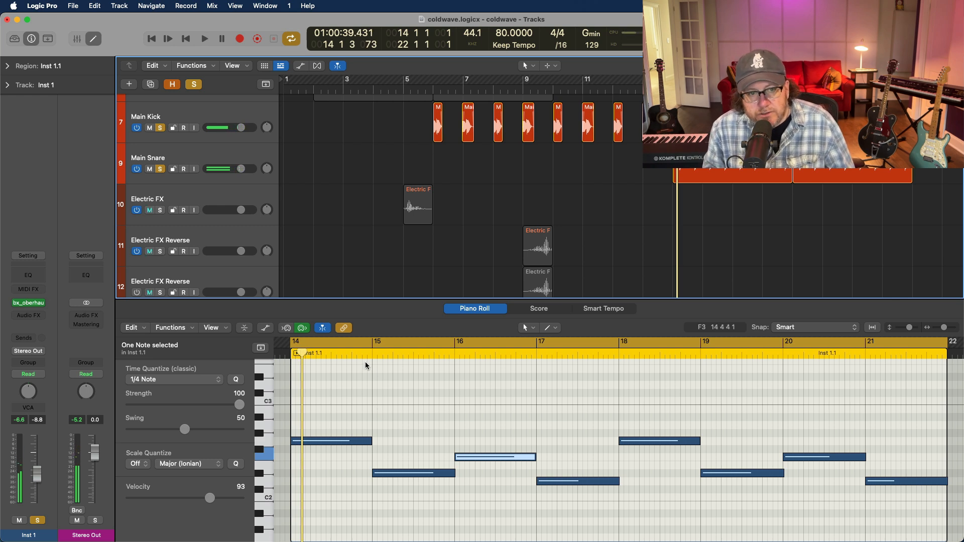
# - Close the Piano Roll editor and bring the drum, effect and instrument tracks into view in the full Tracks area
pyautogui.scroll(3, 367, 366)
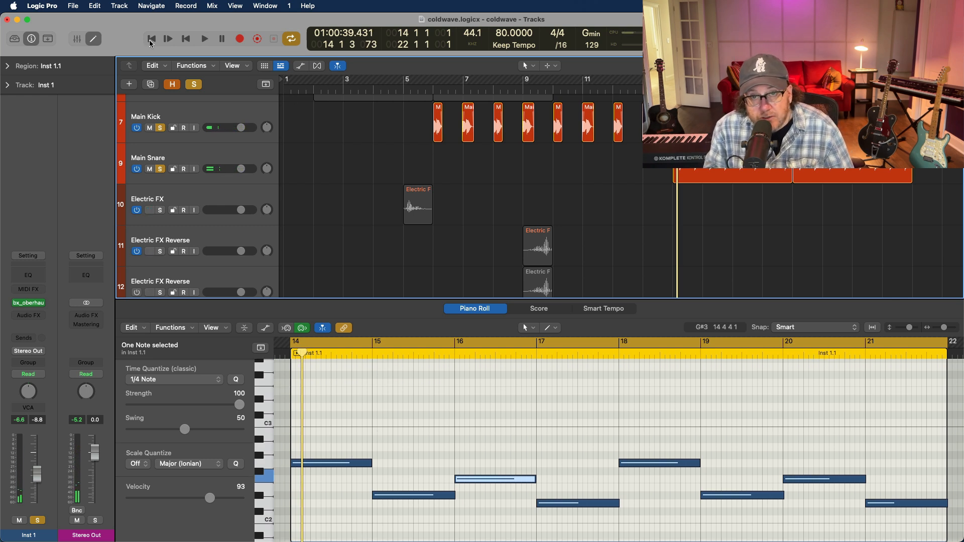
pyautogui.click(95, 40)
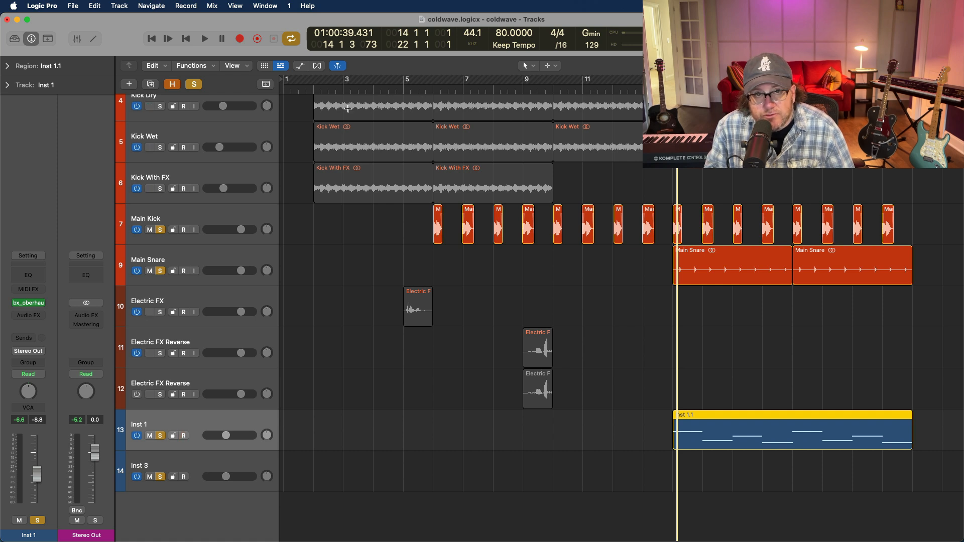
pyautogui.scroll(1, 351, 107)
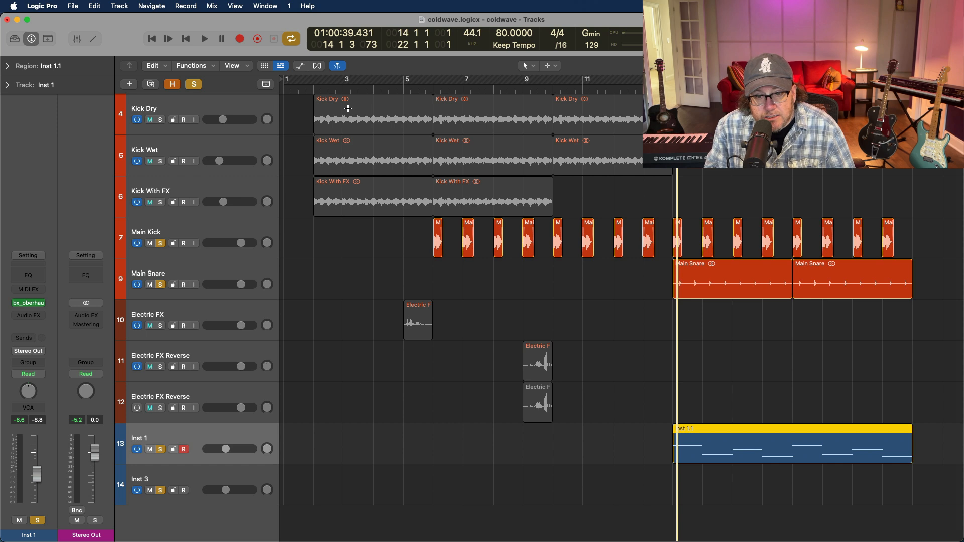